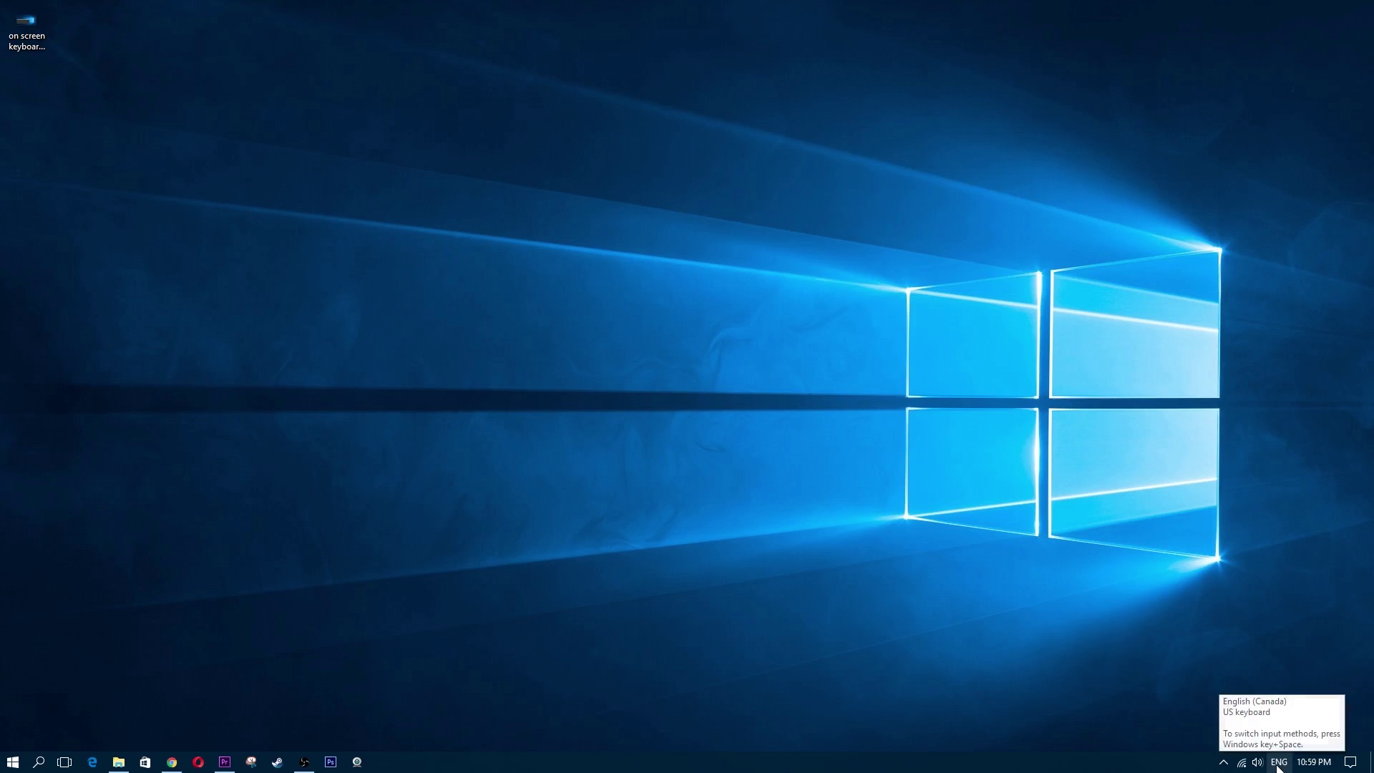
Right-click an empty spot on the taskbar to show its options menu.
{"action": "right_click", "coordinate": [1279, 764]}
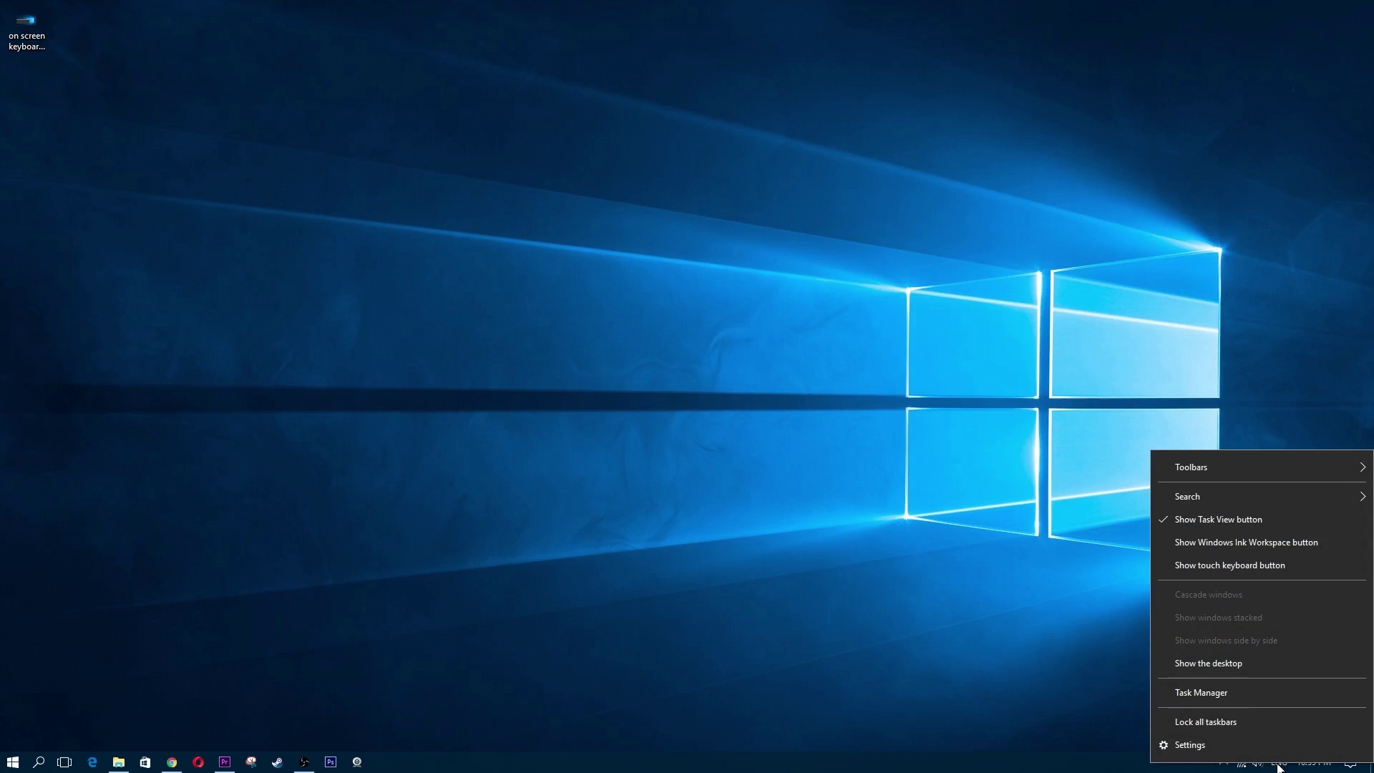
Turn on 'Show touch keyboard button' from the taskbar options menu.
{"action": "key", "text": "Escape"}
{"action": "right_click", "coordinate": [1287, 766]}
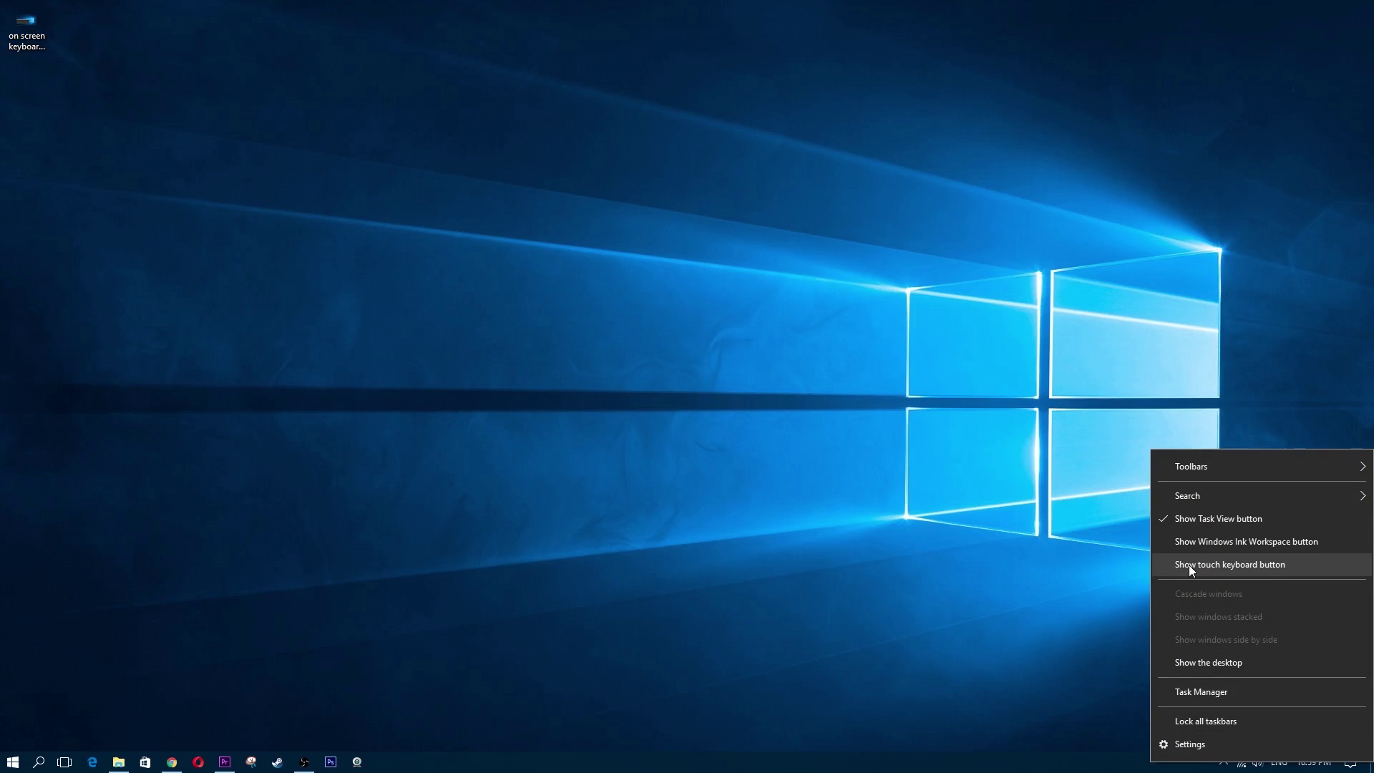
{"action": "left_click", "coordinate": [1190, 564]}
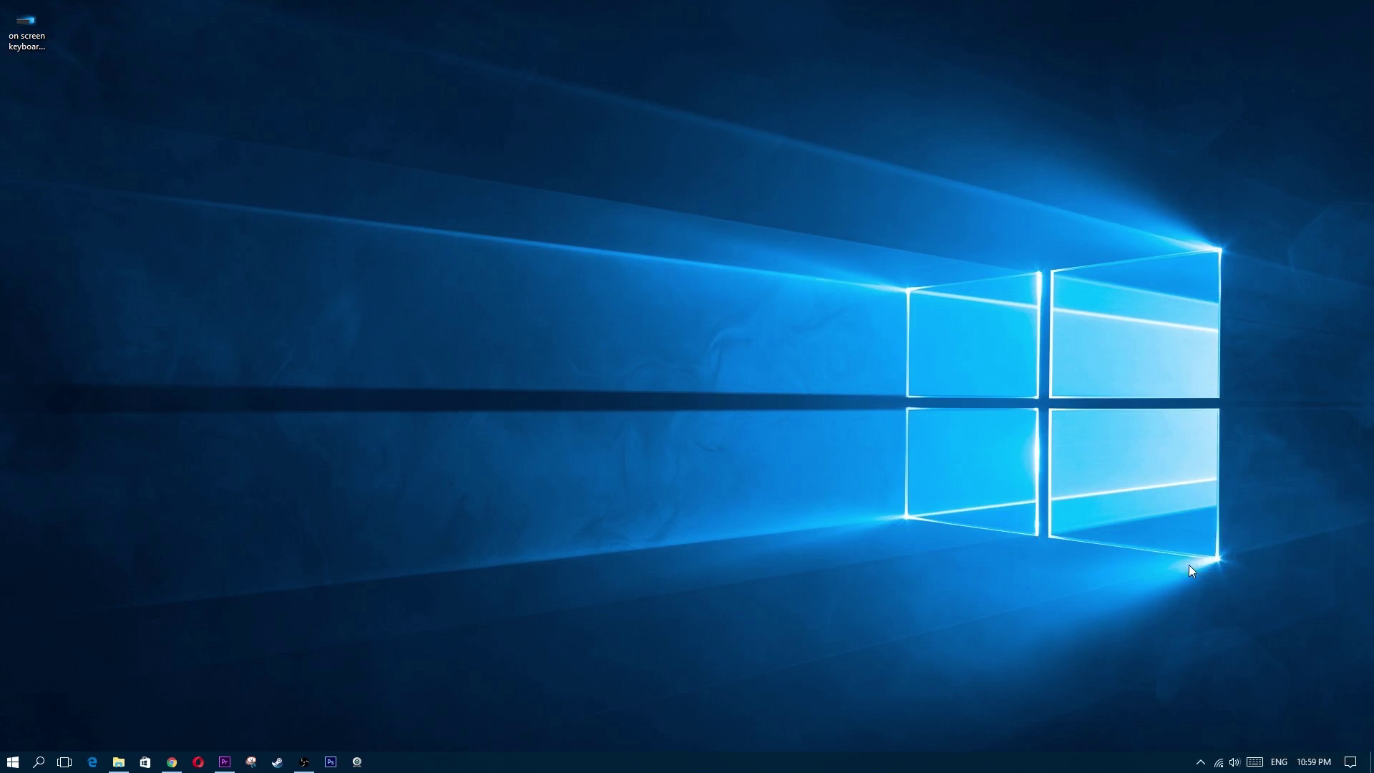
Open the touch keyboard from the tray, close and reopen it, then switch to emoji and numbers/symbols.
{"action": "left_click", "coordinate": [1255, 763]}
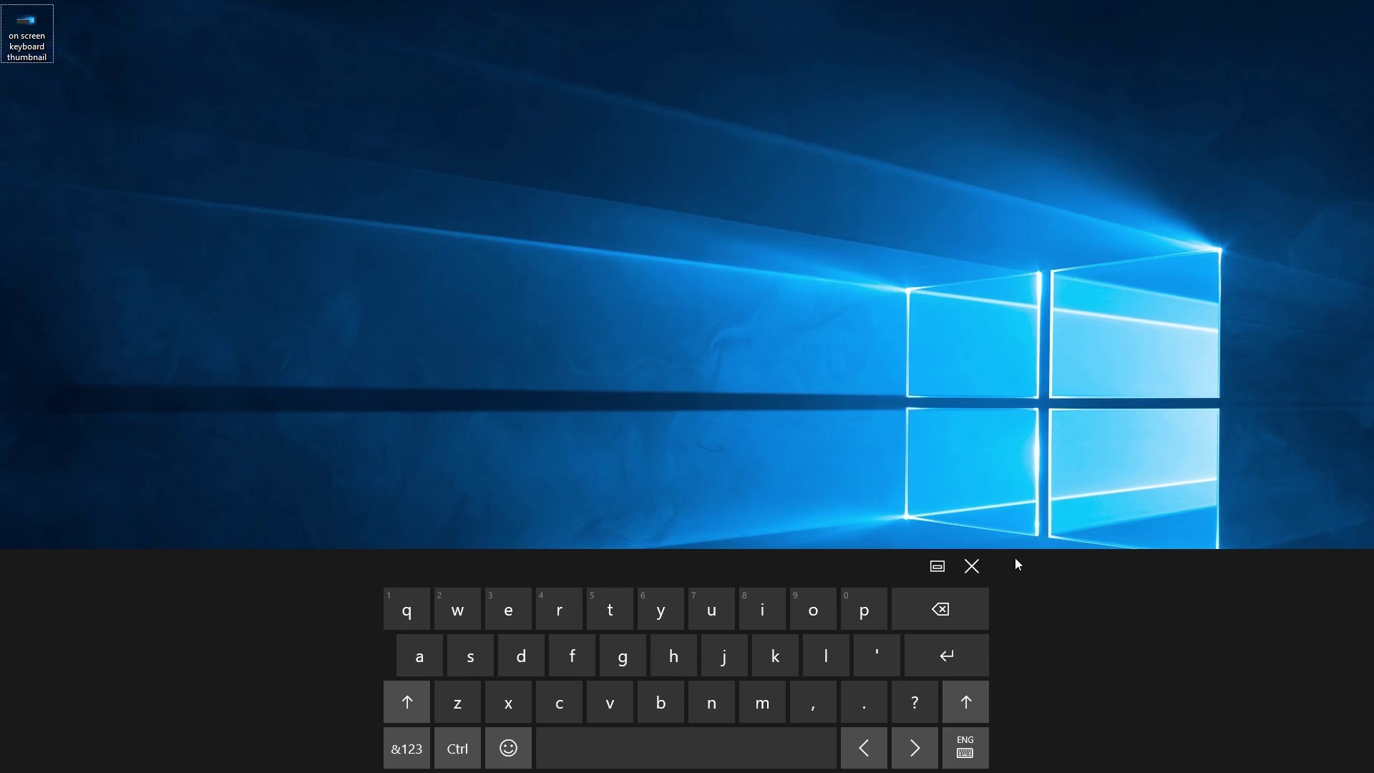
{"action": "left_click", "coordinate": [972, 566]}
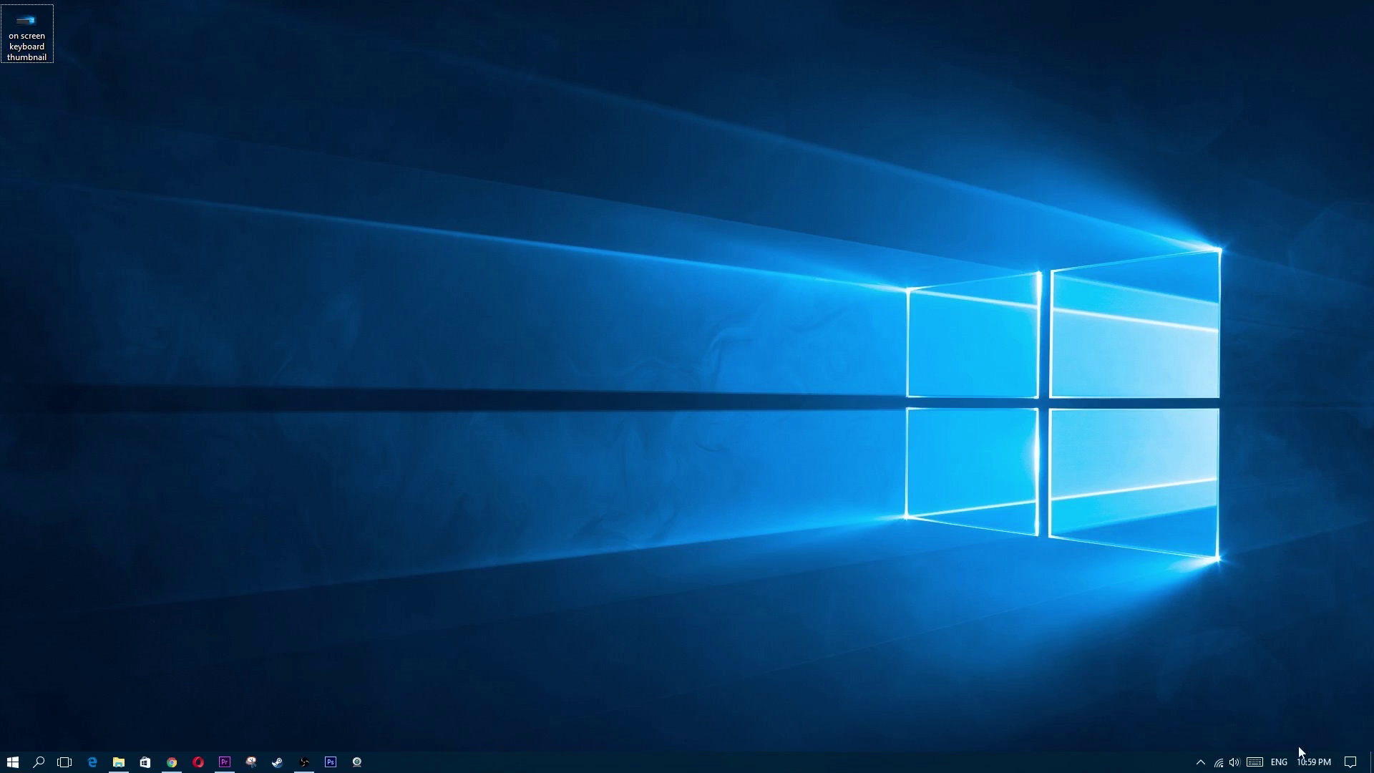
{"action": "left_click", "coordinate": [1257, 764]}
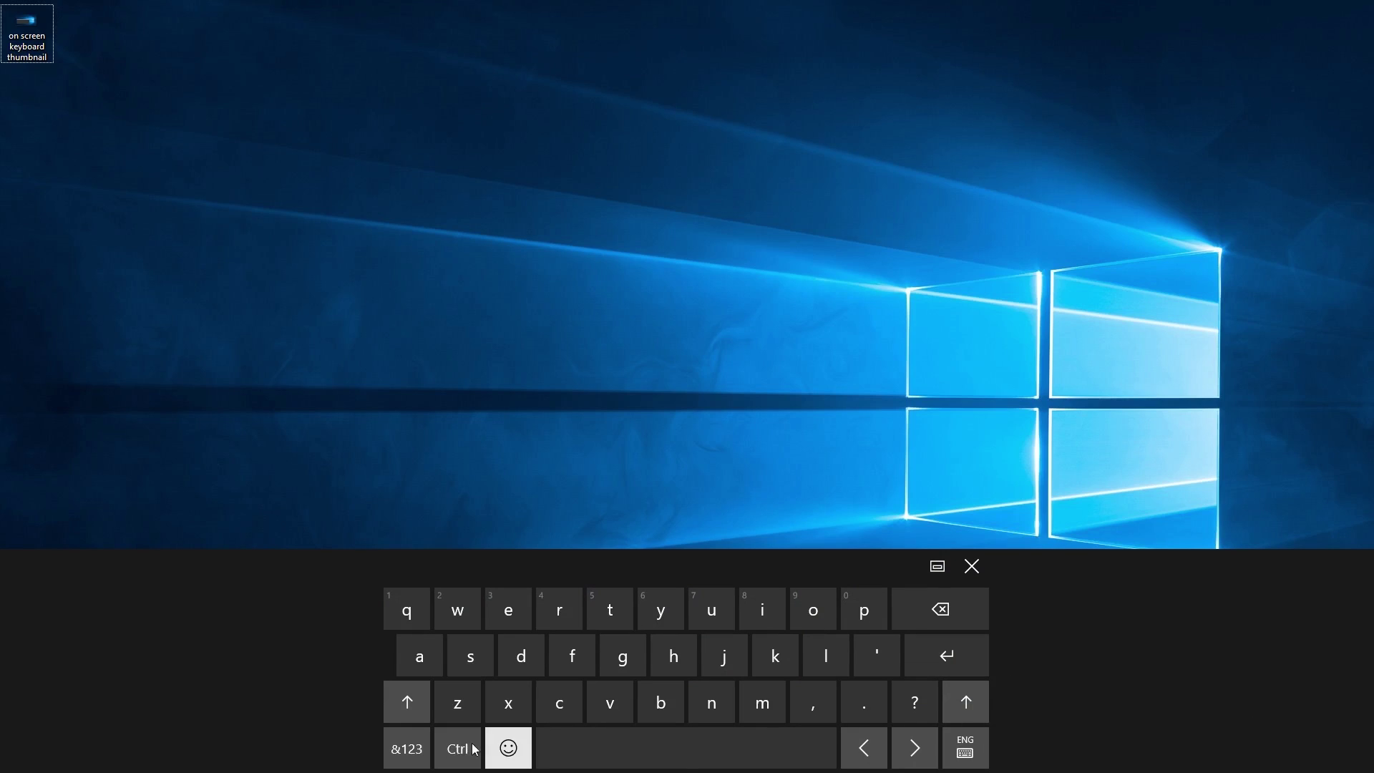
{"action": "left_click", "coordinate": [509, 747]}
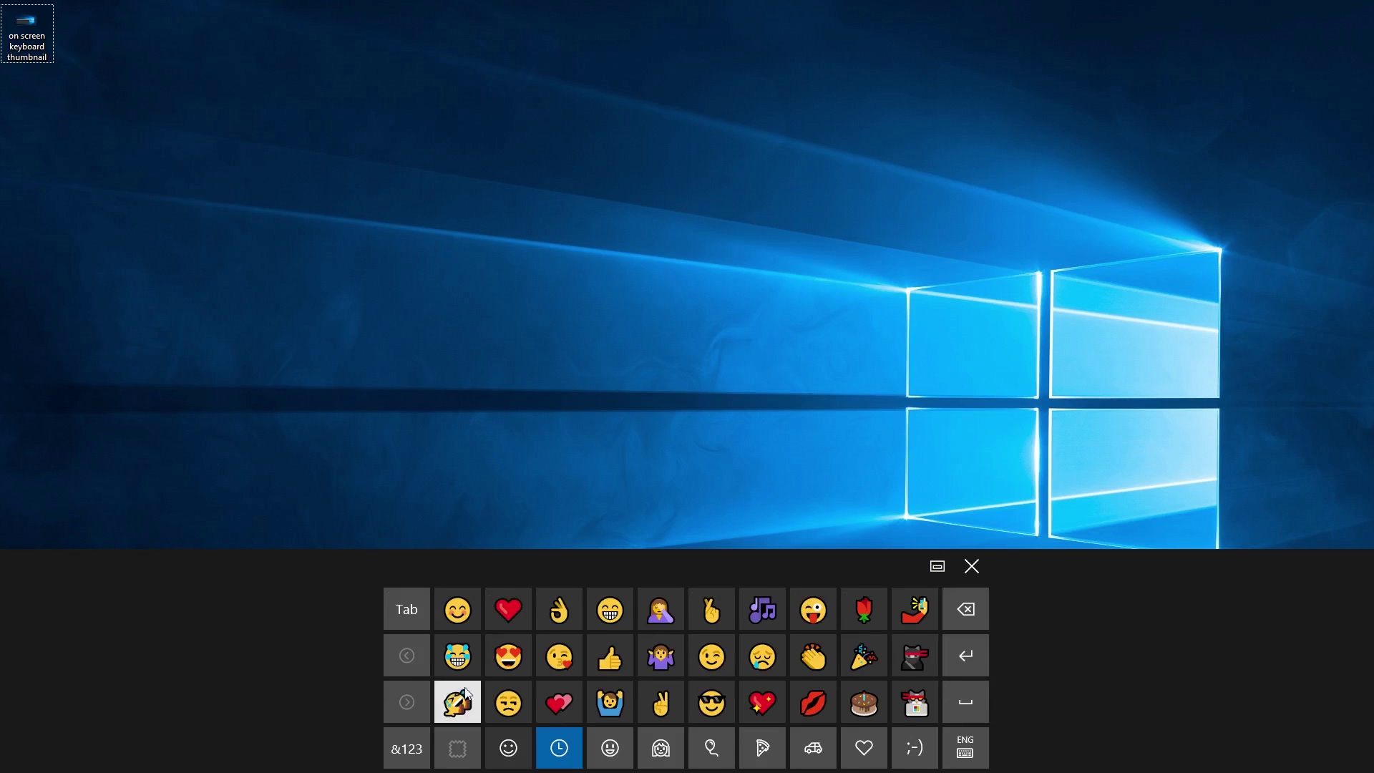
{"action": "left_click", "coordinate": [406, 748]}
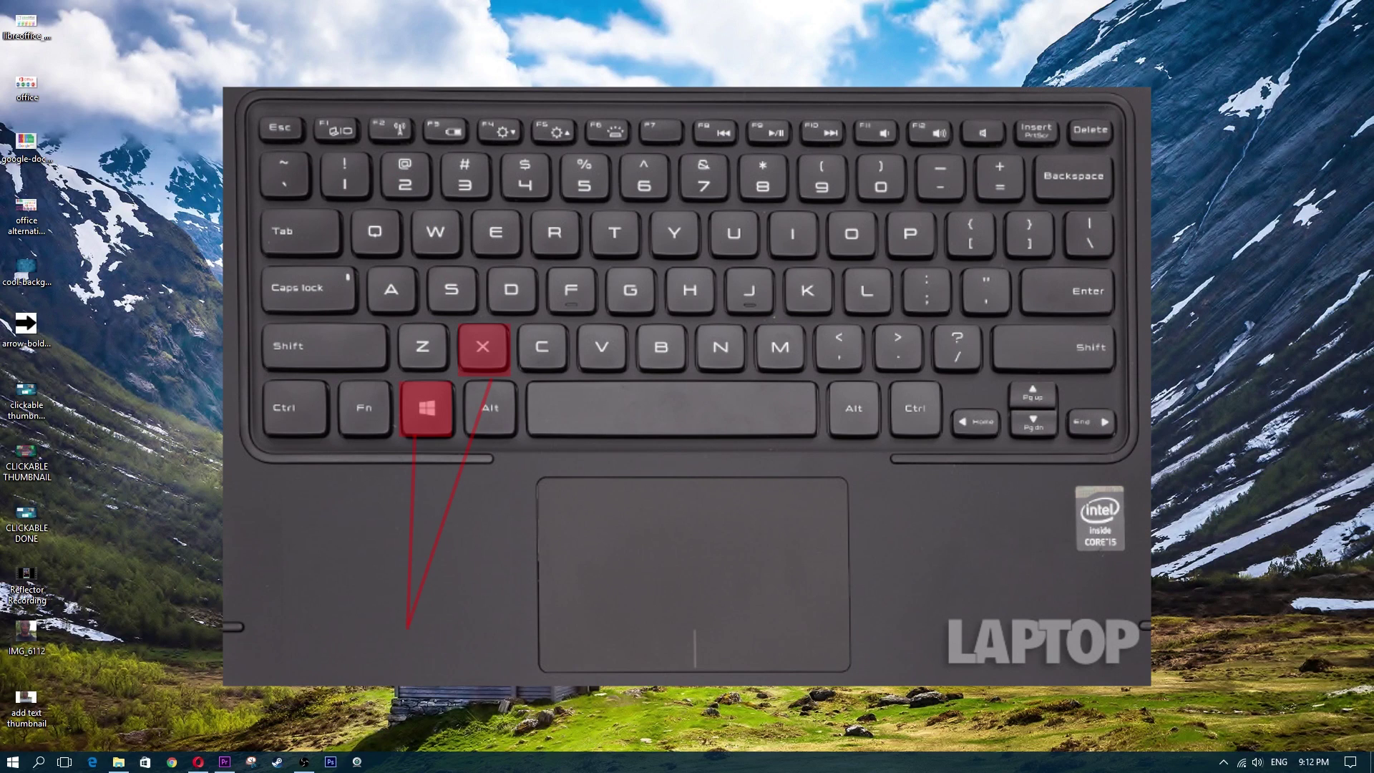
Run osk in a Win+X Command Prompt, then close the On-Screen Keyboard and Command Prompt.
{"action": "key", "text": "super+x"}
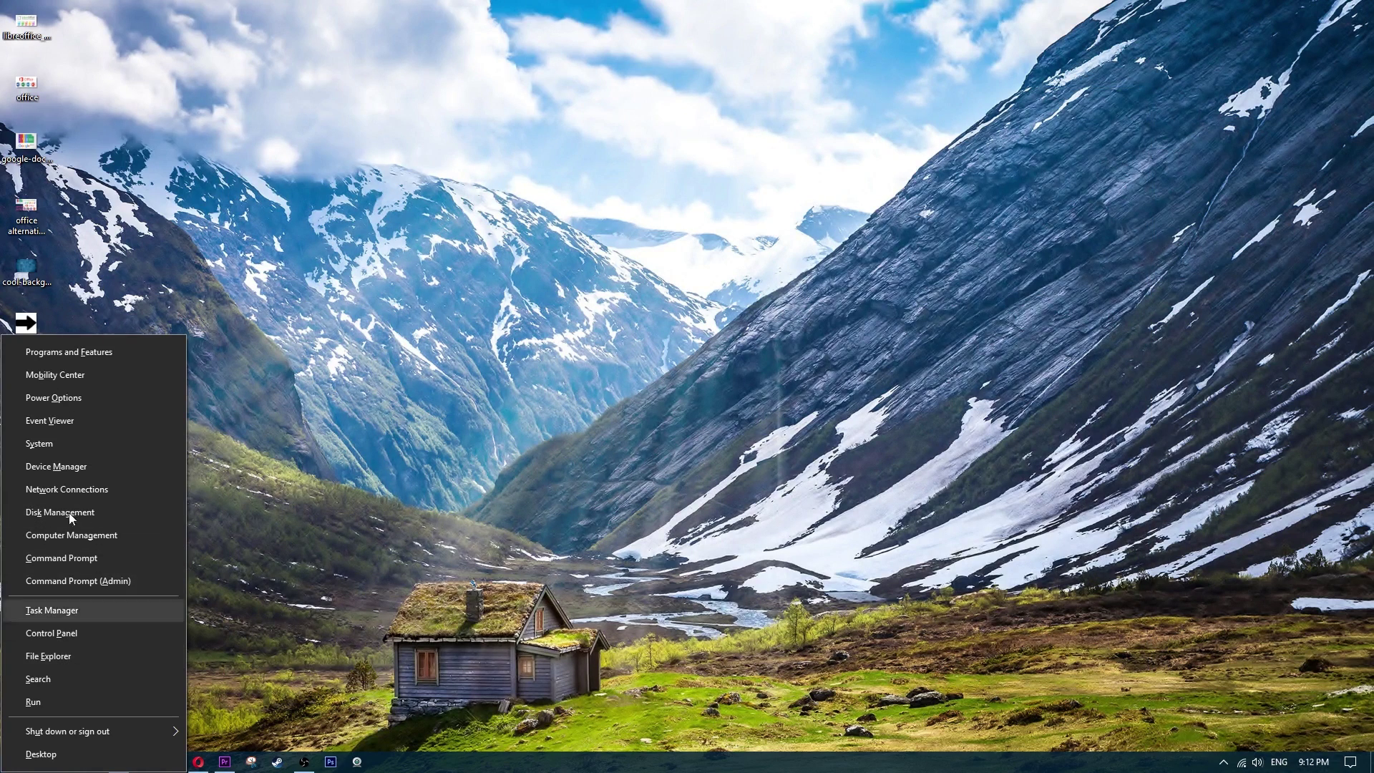
{"action": "left_click", "coordinate": [88, 558]}
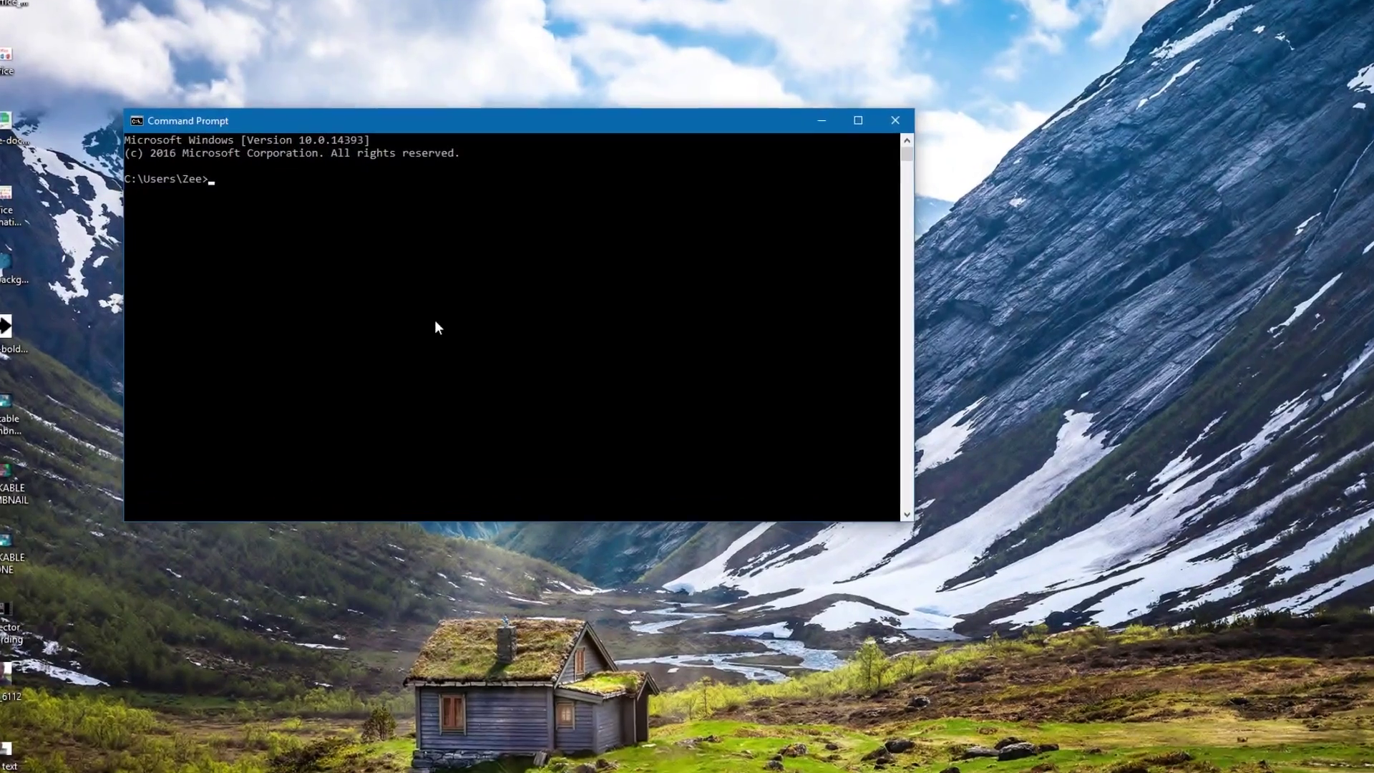
{"action": "type", "text": "osk"}
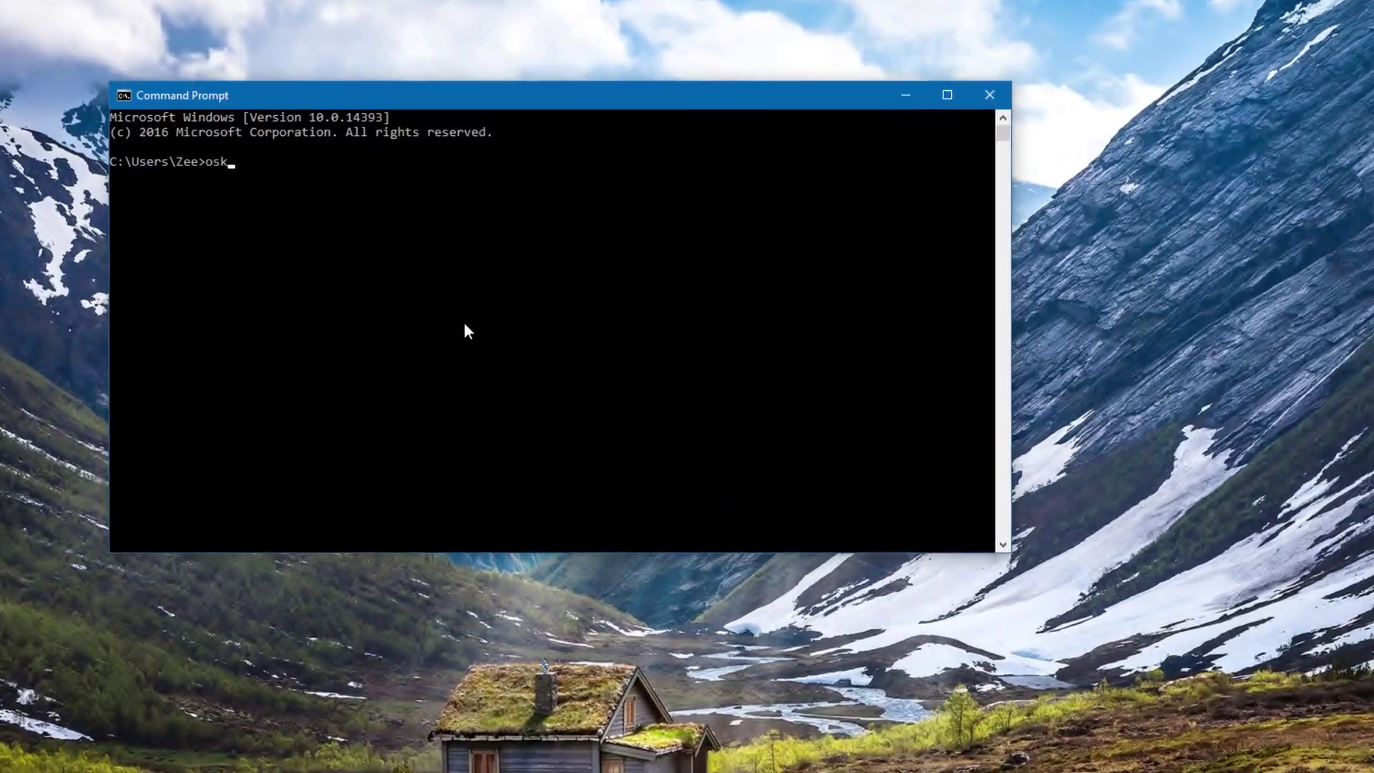
{"action": "key", "text": "Return"}
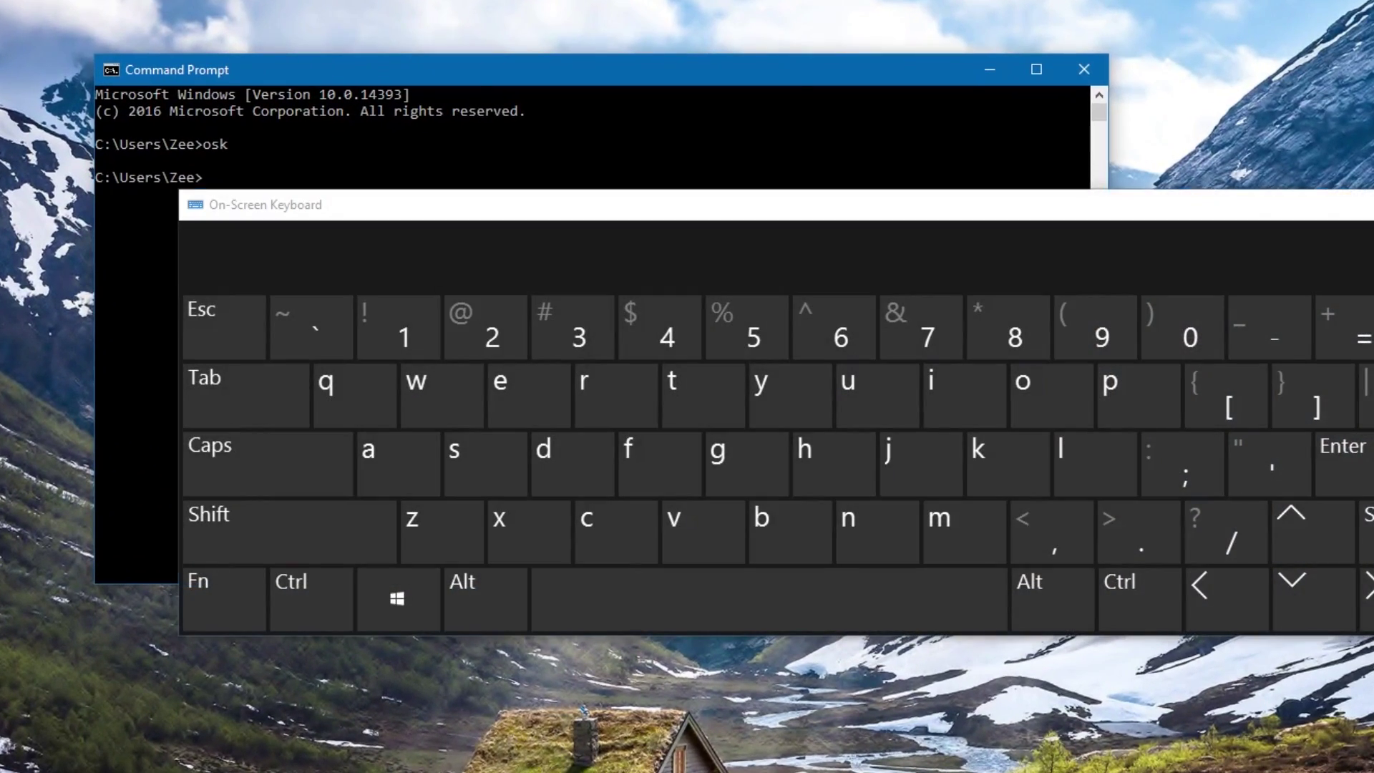
{"action": "left_click", "coordinate": [1368, 205]}
{"action": "left_click", "coordinate": [1085, 70]}
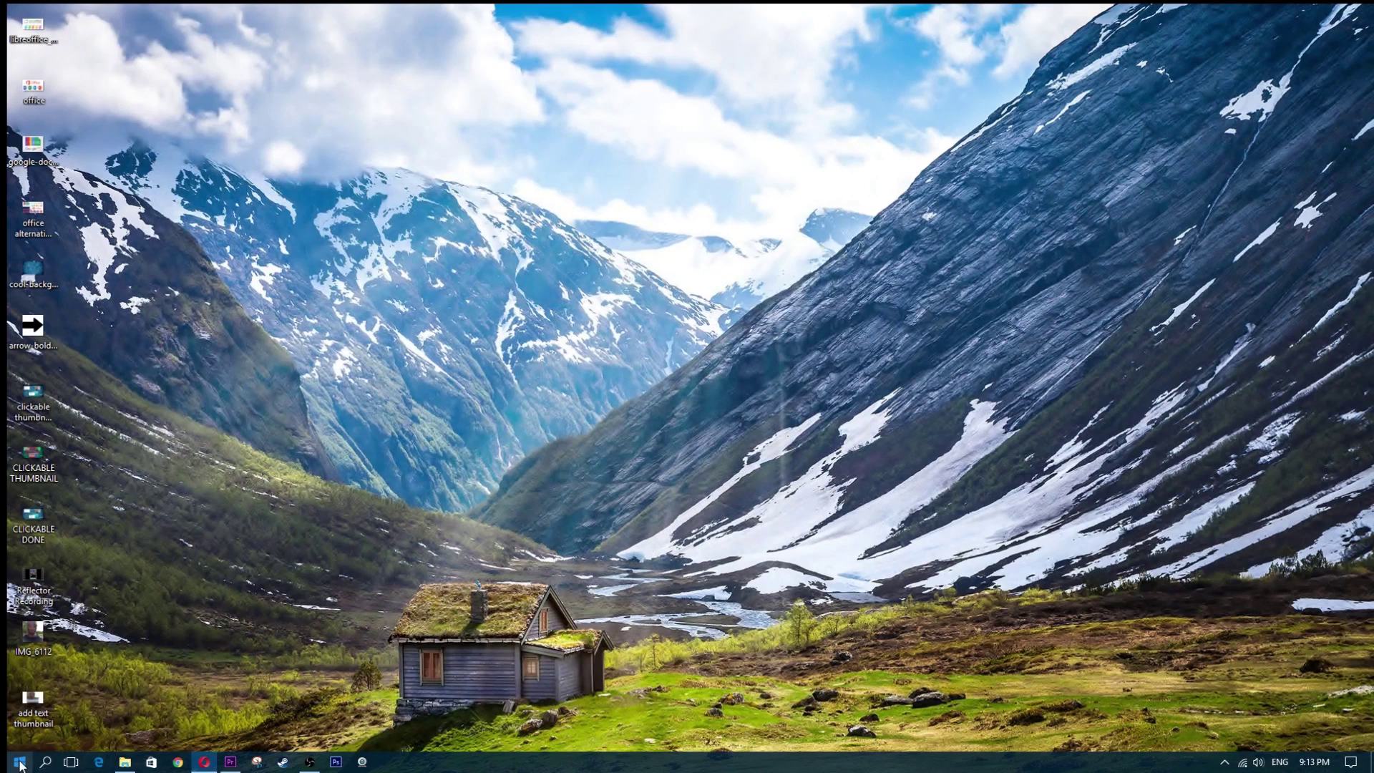
Go to Settings > Ease of Access > Keyboard.
{"action": "left_click", "coordinate": [20, 762]}
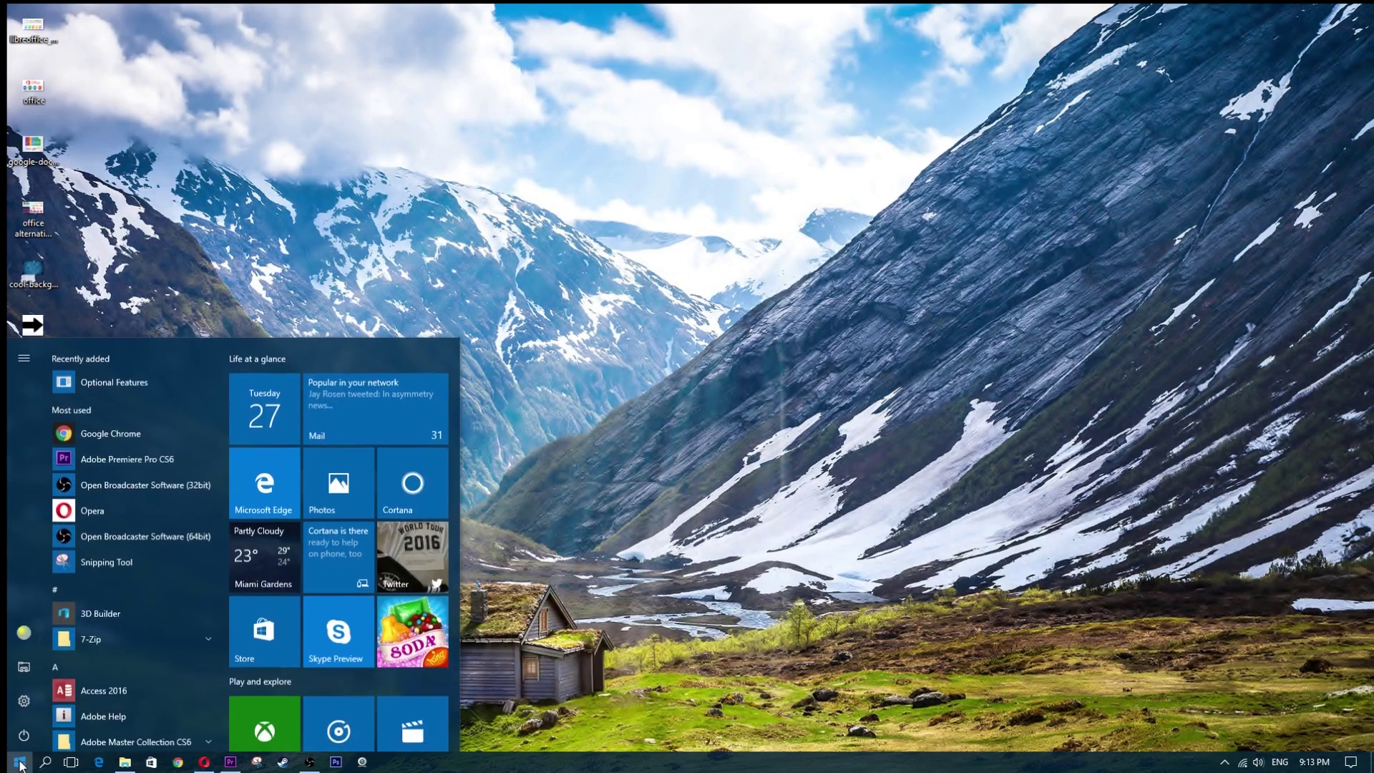
{"action": "left_click", "coordinate": [23, 700]}
{"action": "left_click", "coordinate": [20, 763]}
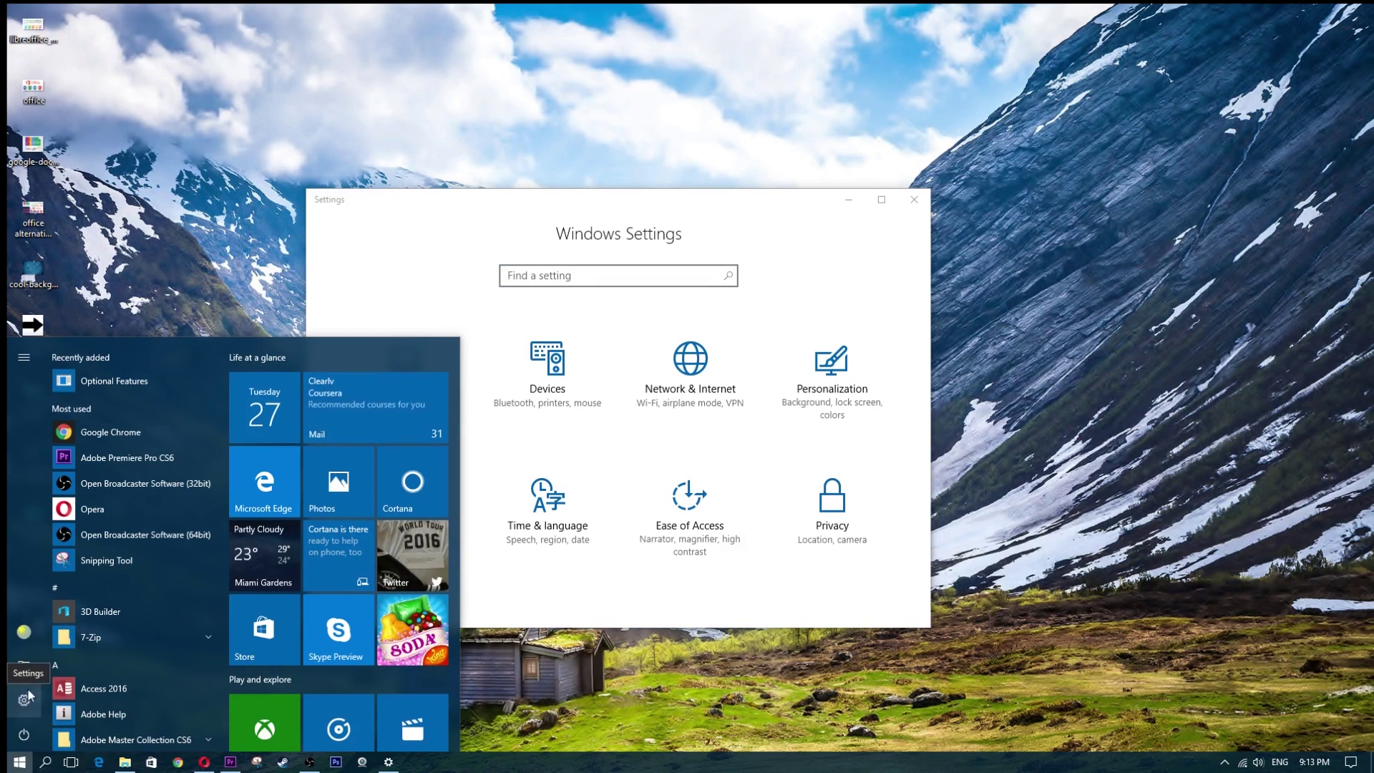
{"action": "left_click", "coordinate": [24, 700]}
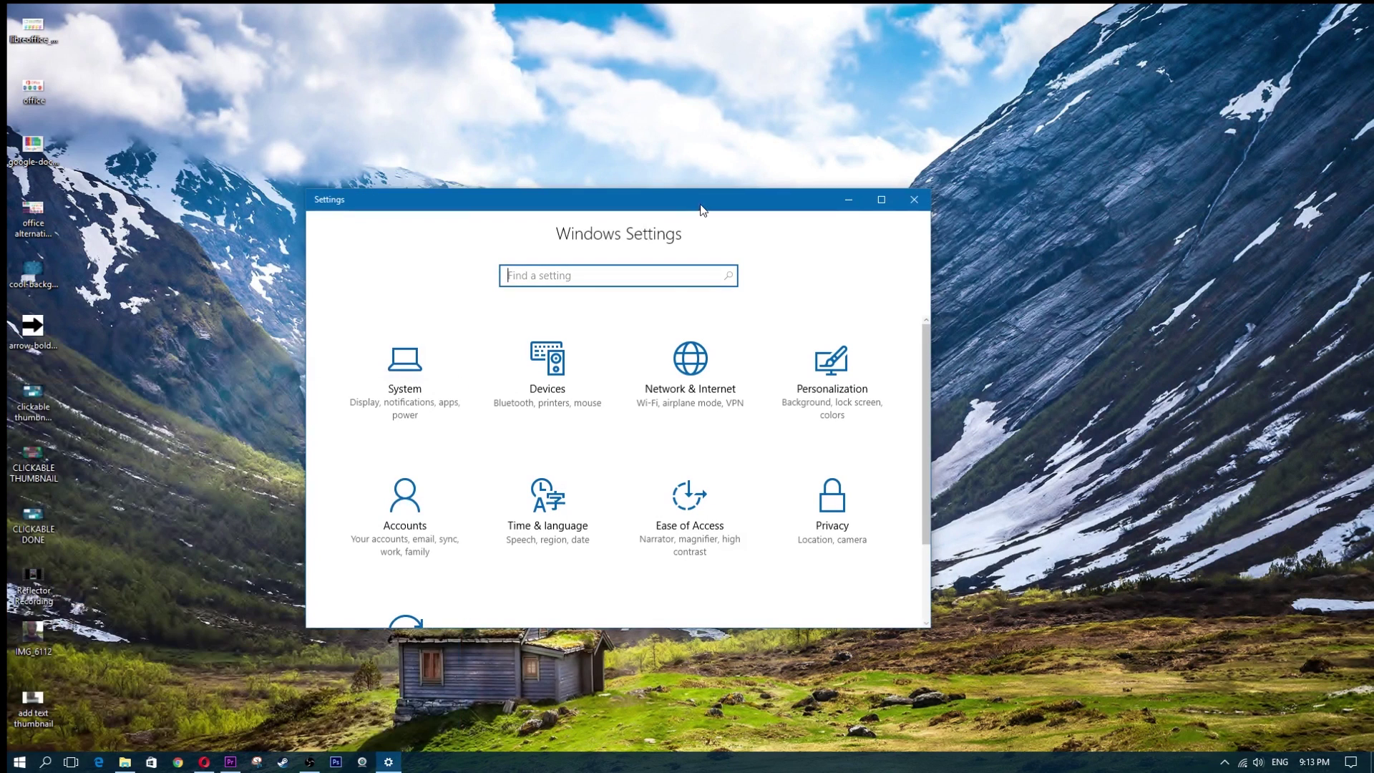
{"action": "left_click", "coordinate": [693, 522]}
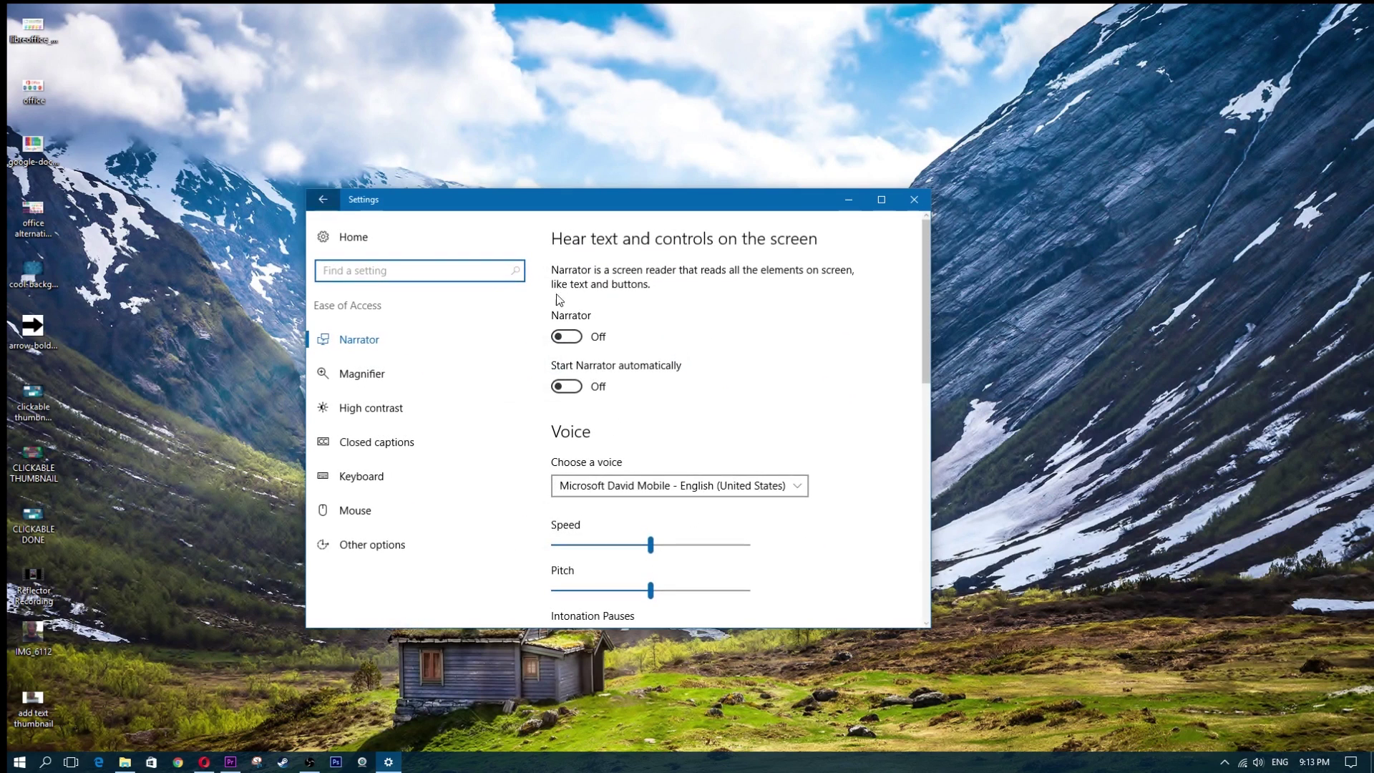
{"action": "left_click", "coordinate": [385, 478]}
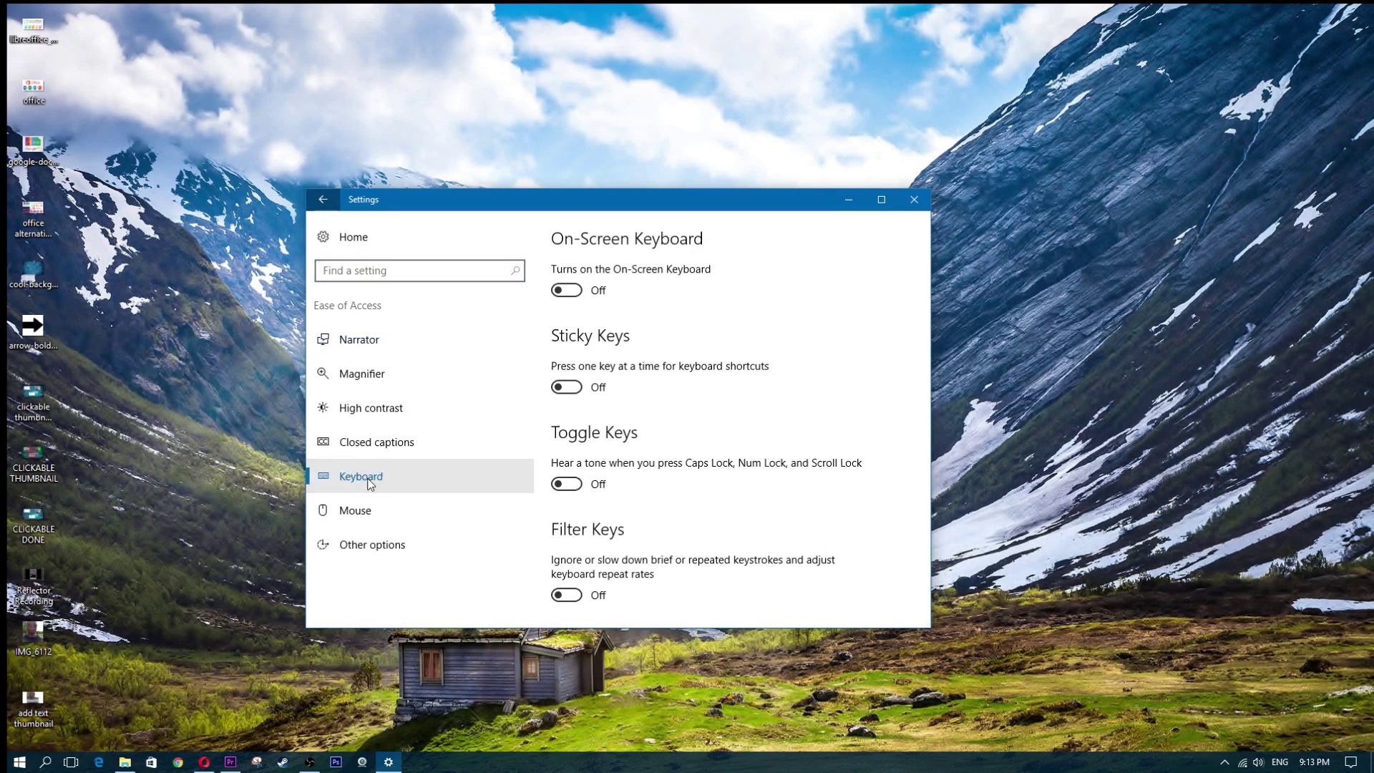
Toggle the On-Screen Keyboard on, then close it and the Settings window.
{"action": "left_click", "coordinate": [566, 291]}
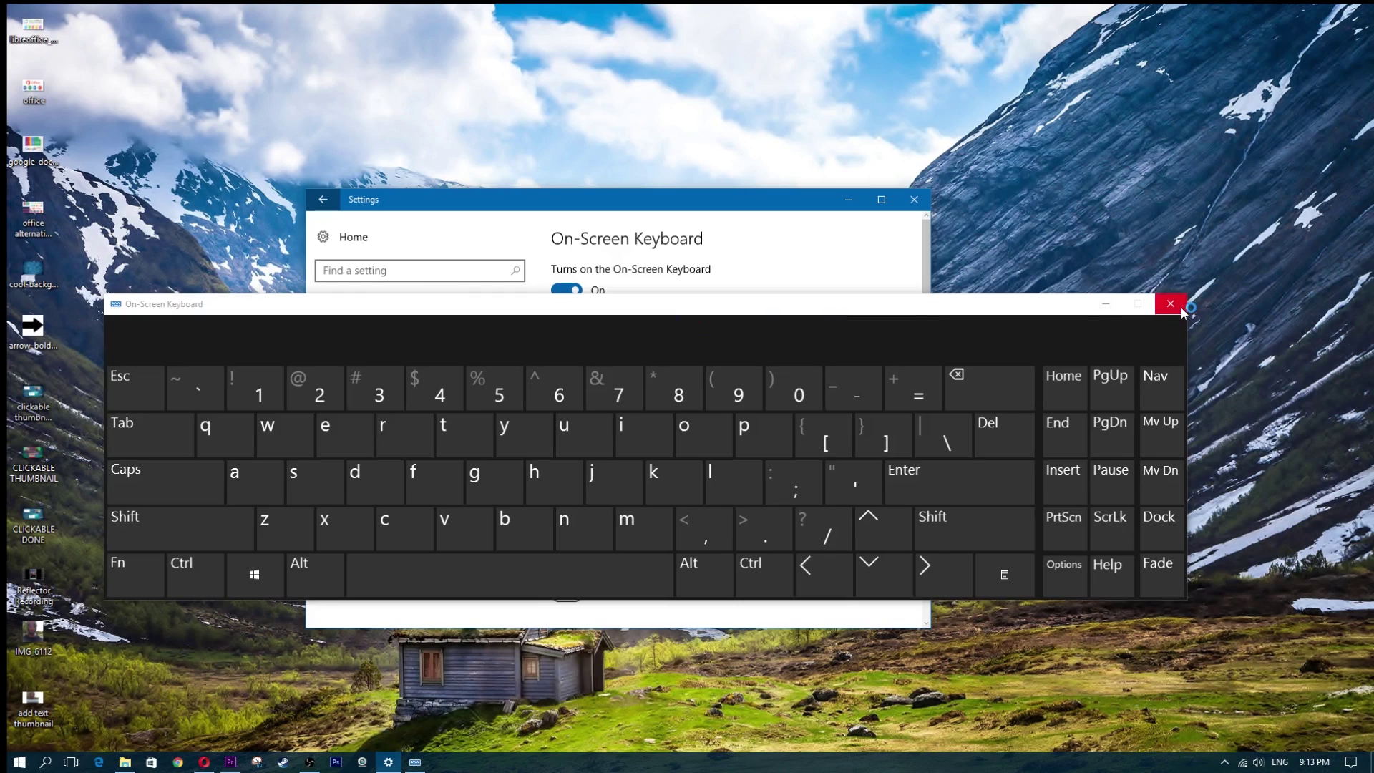
{"action": "left_click", "coordinate": [1174, 306]}
{"action": "left_click", "coordinate": [914, 199]}
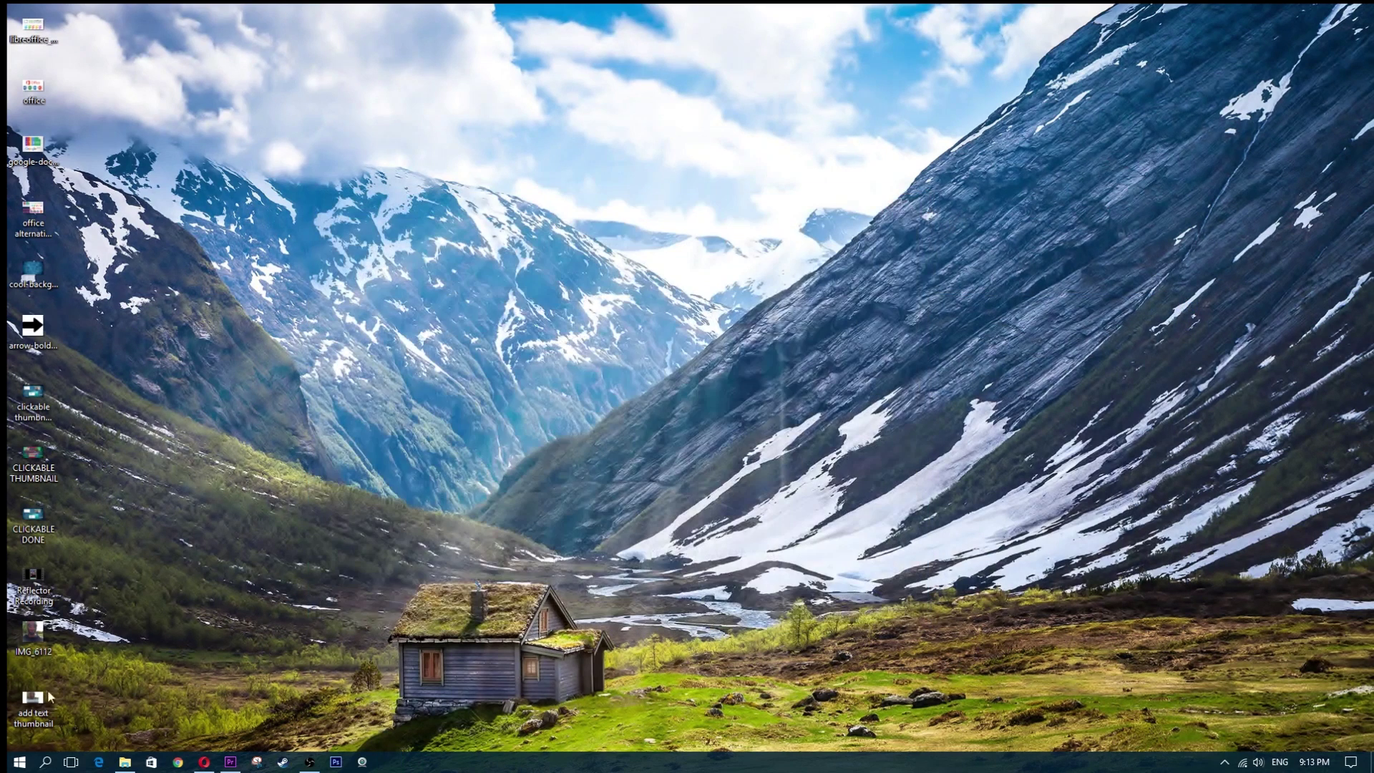
{"action": "left_click", "coordinate": [19, 762]}
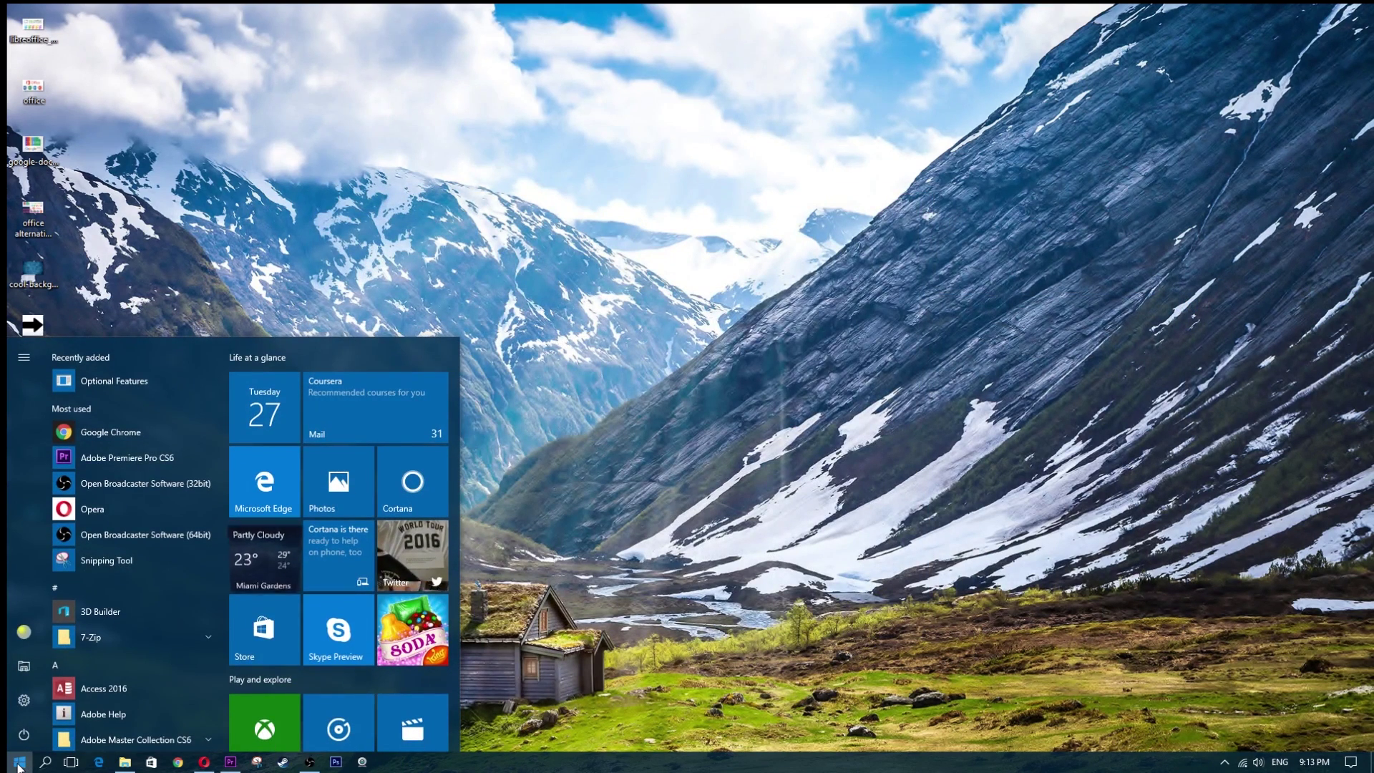
Go to Settings > Ease of Access > Keyboard again and toggle the On-Screen Keyboard to On.
{"action": "left_click", "coordinate": [24, 701]}
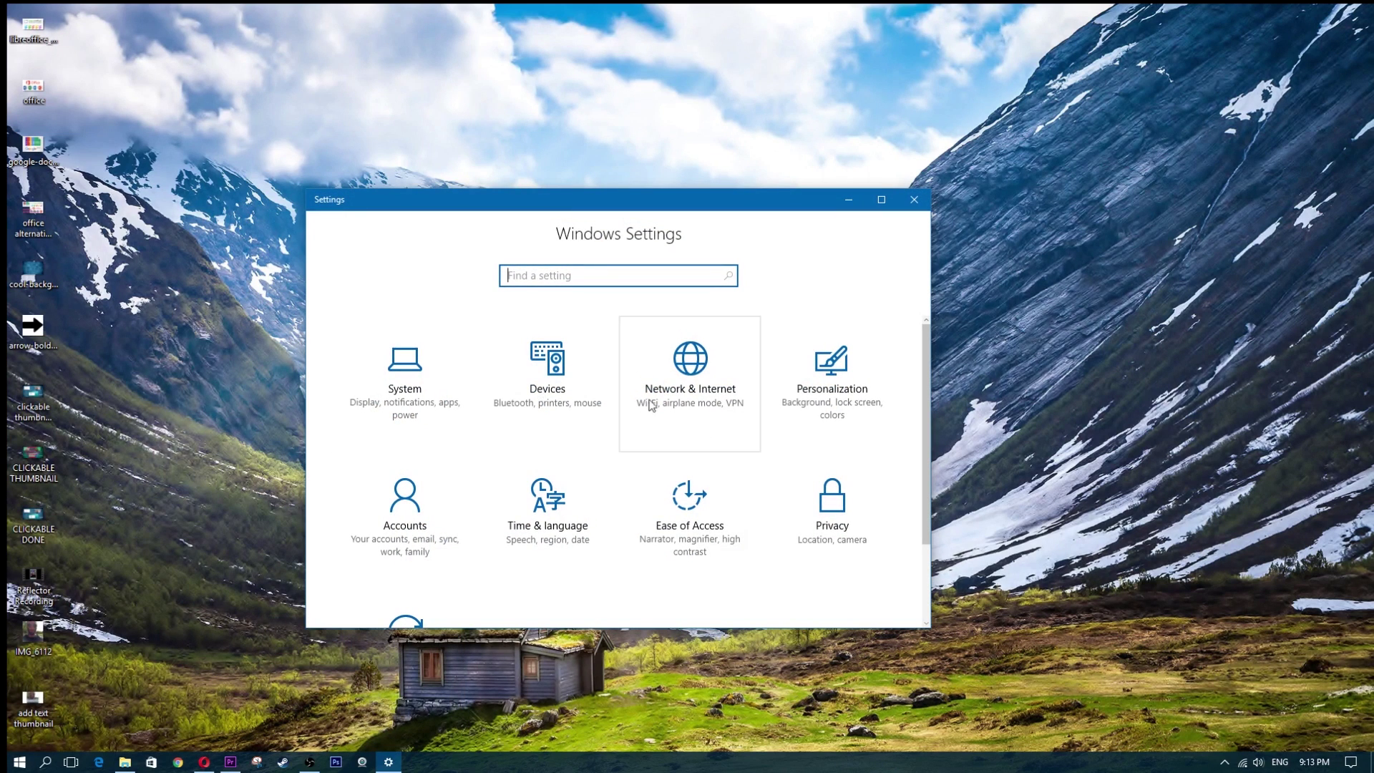
{"action": "left_click", "coordinate": [693, 518]}
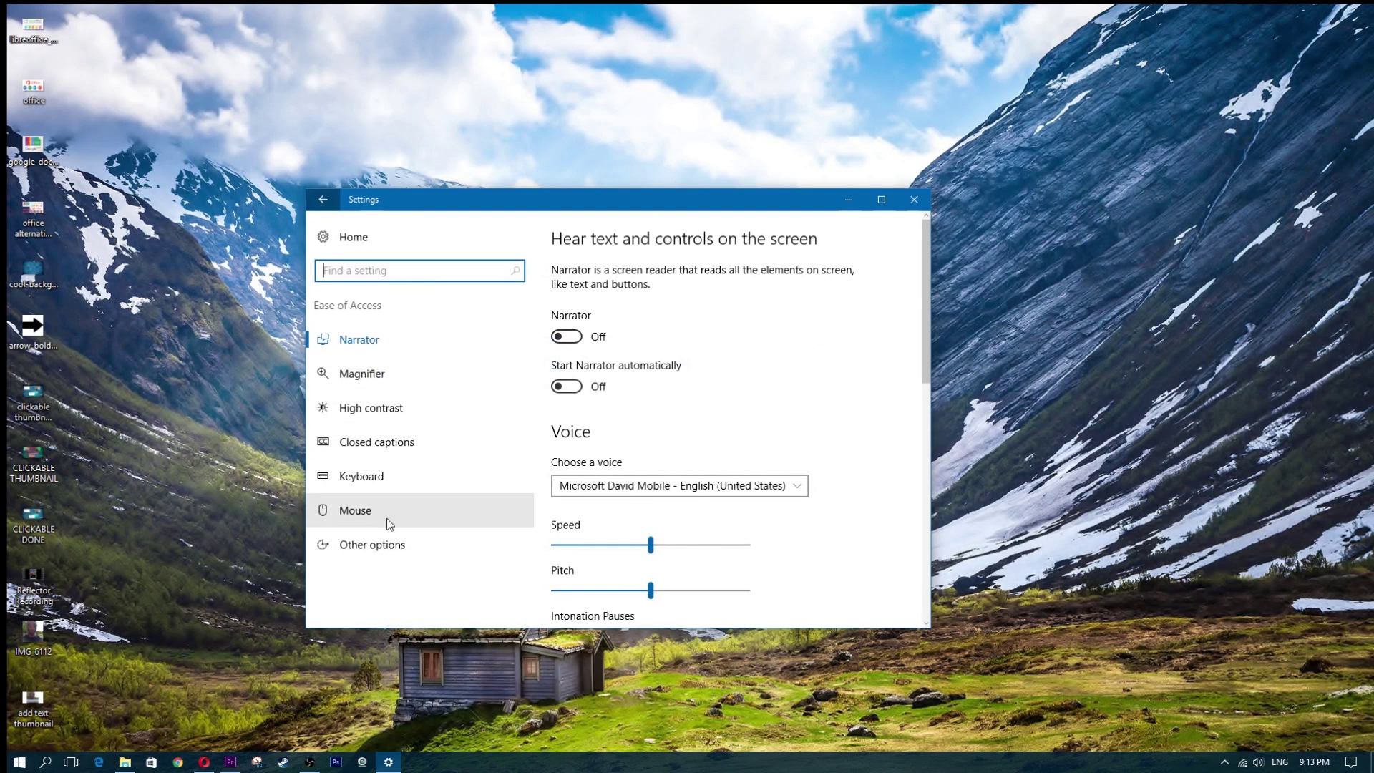
{"action": "left_click", "coordinate": [361, 478]}
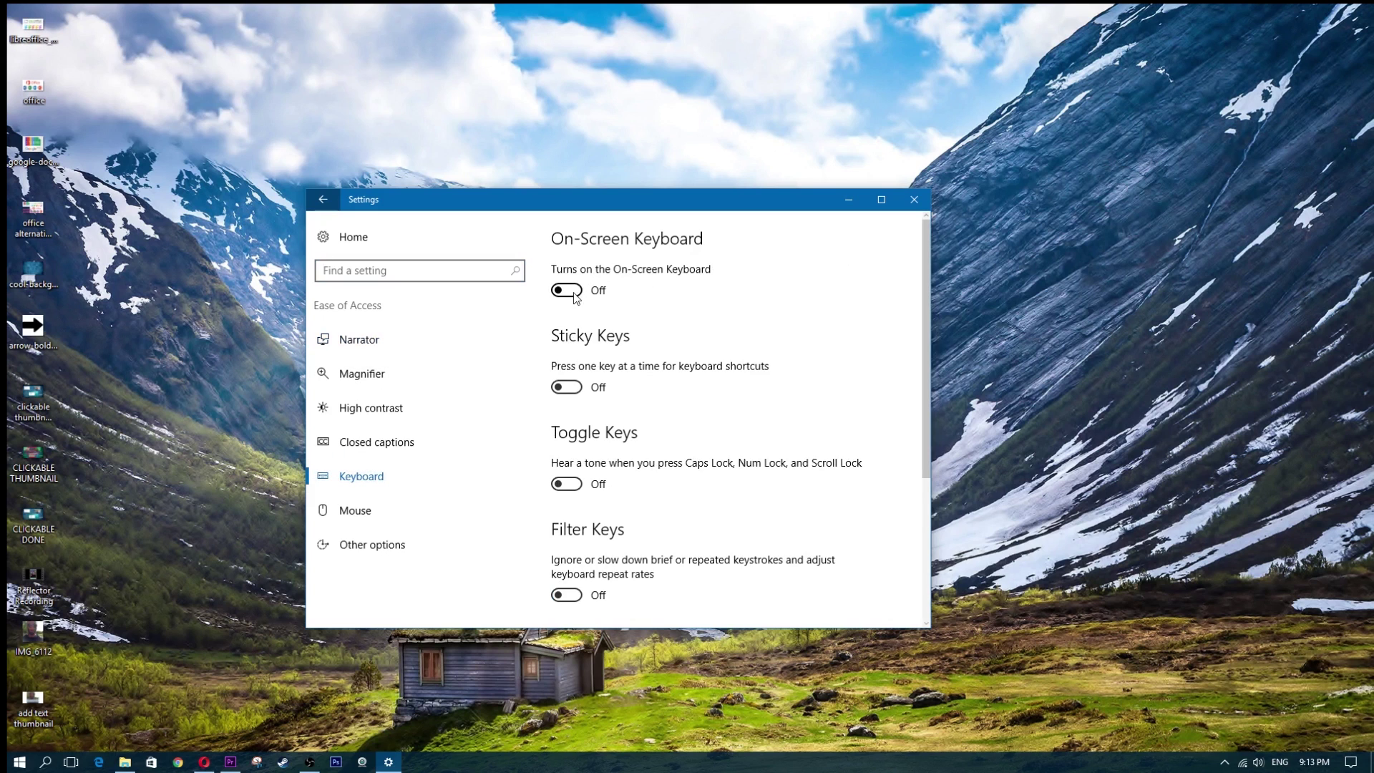
{"action": "left_click", "coordinate": [563, 292]}
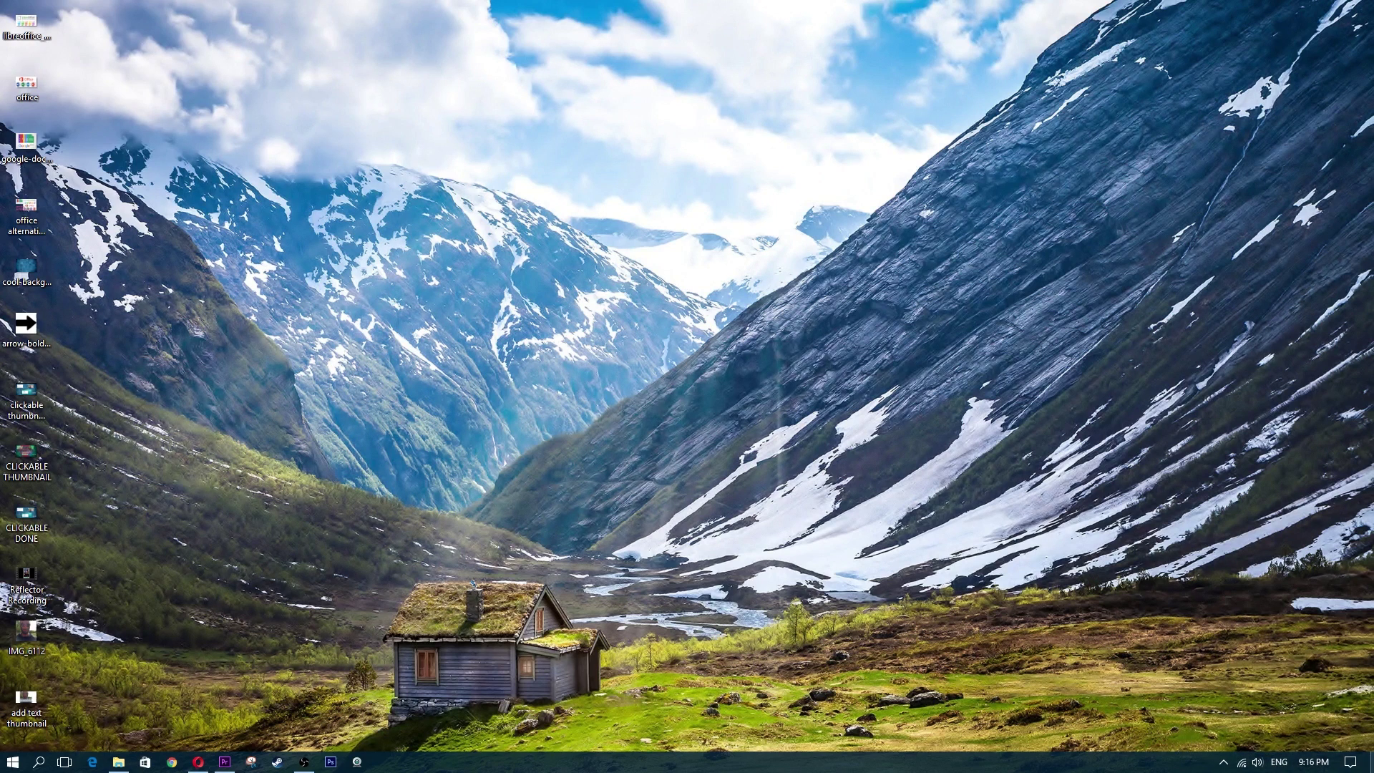
From the ENG tray indicator's Language preferences, add Divehi as a language, then close Settings.
{"action": "left_click", "coordinate": [1280, 763]}
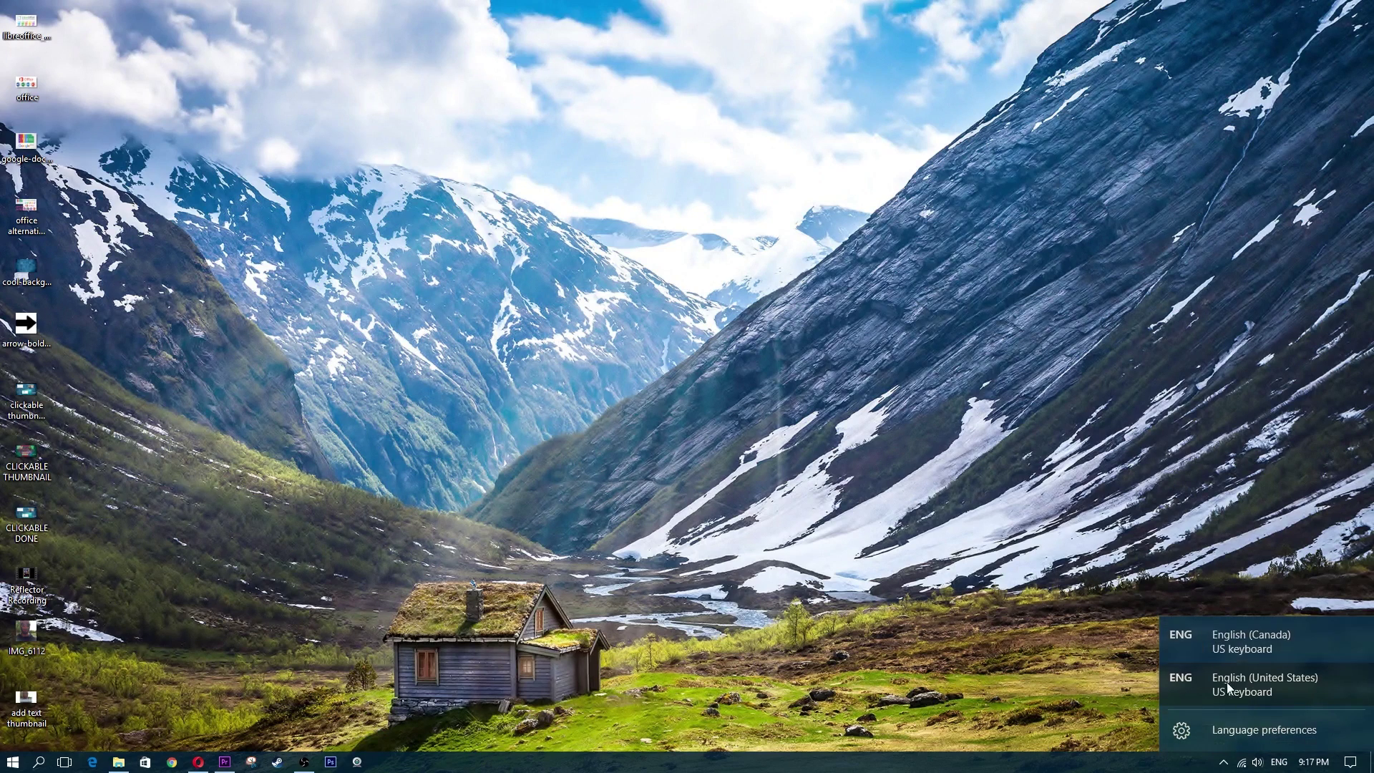
{"action": "left_click", "coordinate": [1261, 731]}
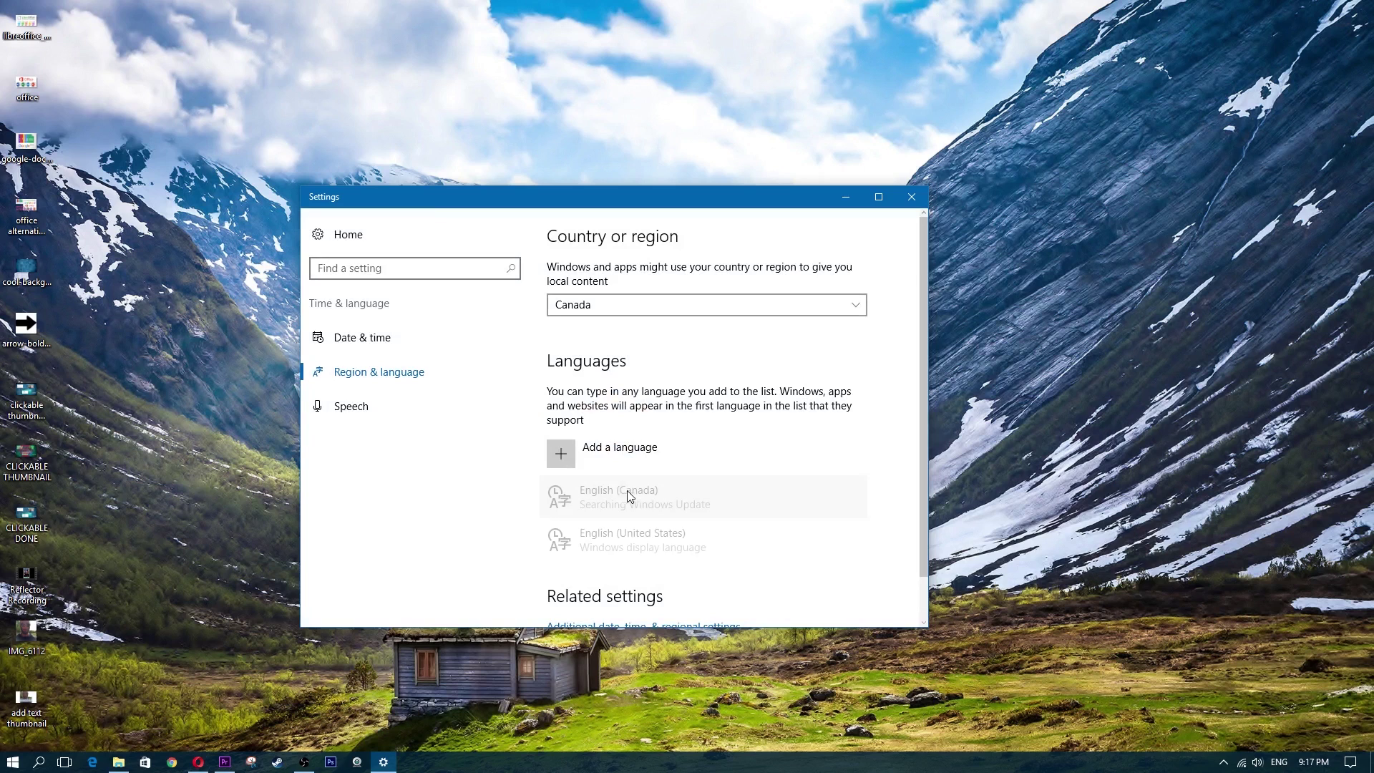
{"action": "left_click", "coordinate": [564, 458]}
{"action": "scroll", "coordinate": [573, 437], "scroll_direction": "down", "scroll_amount": 3}
{"action": "scroll", "coordinate": [572, 436], "scroll_direction": "down", "scroll_amount": 5}
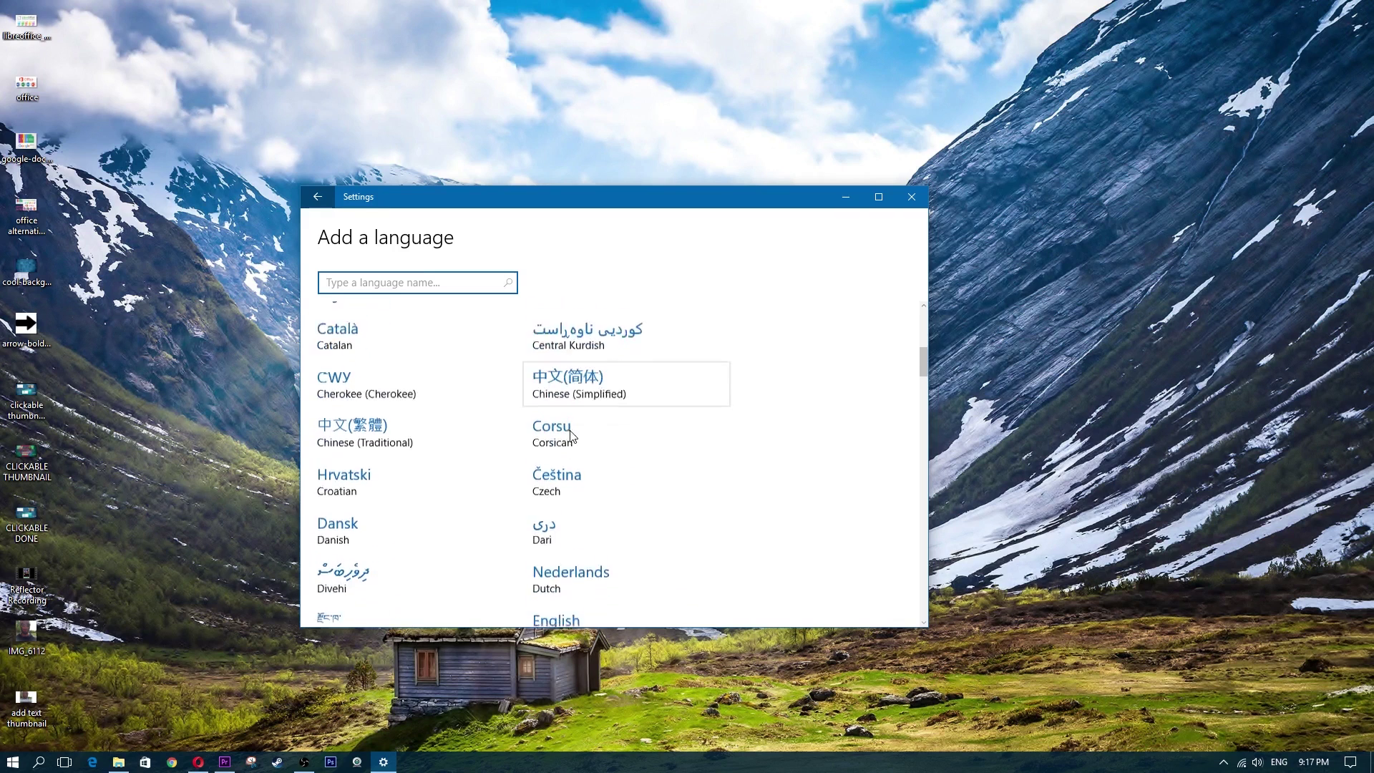
{"action": "scroll", "coordinate": [615, 493], "scroll_direction": "up", "scroll_amount": 1}
{"action": "scroll", "coordinate": [501, 494], "scroll_direction": "down", "scroll_amount": 1}
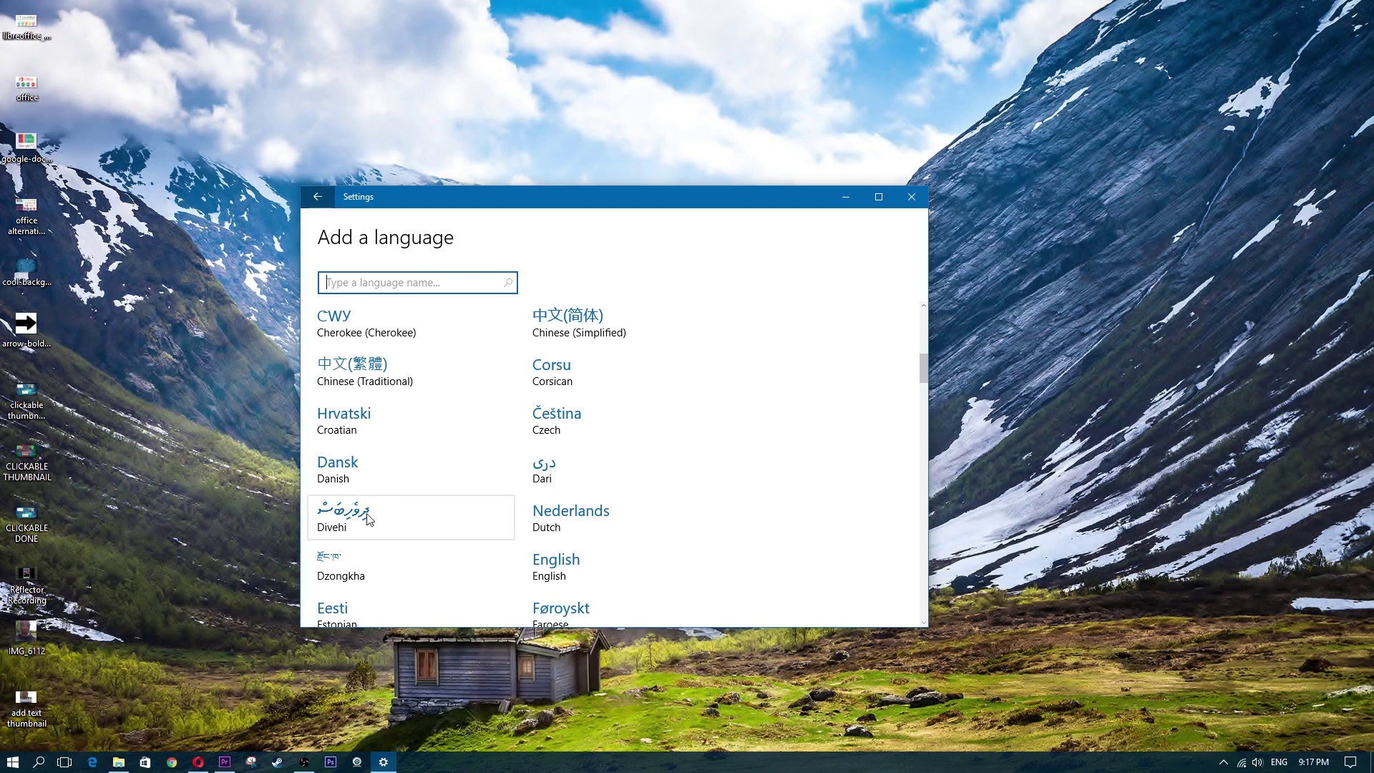
{"action": "left_click", "coordinate": [341, 515]}
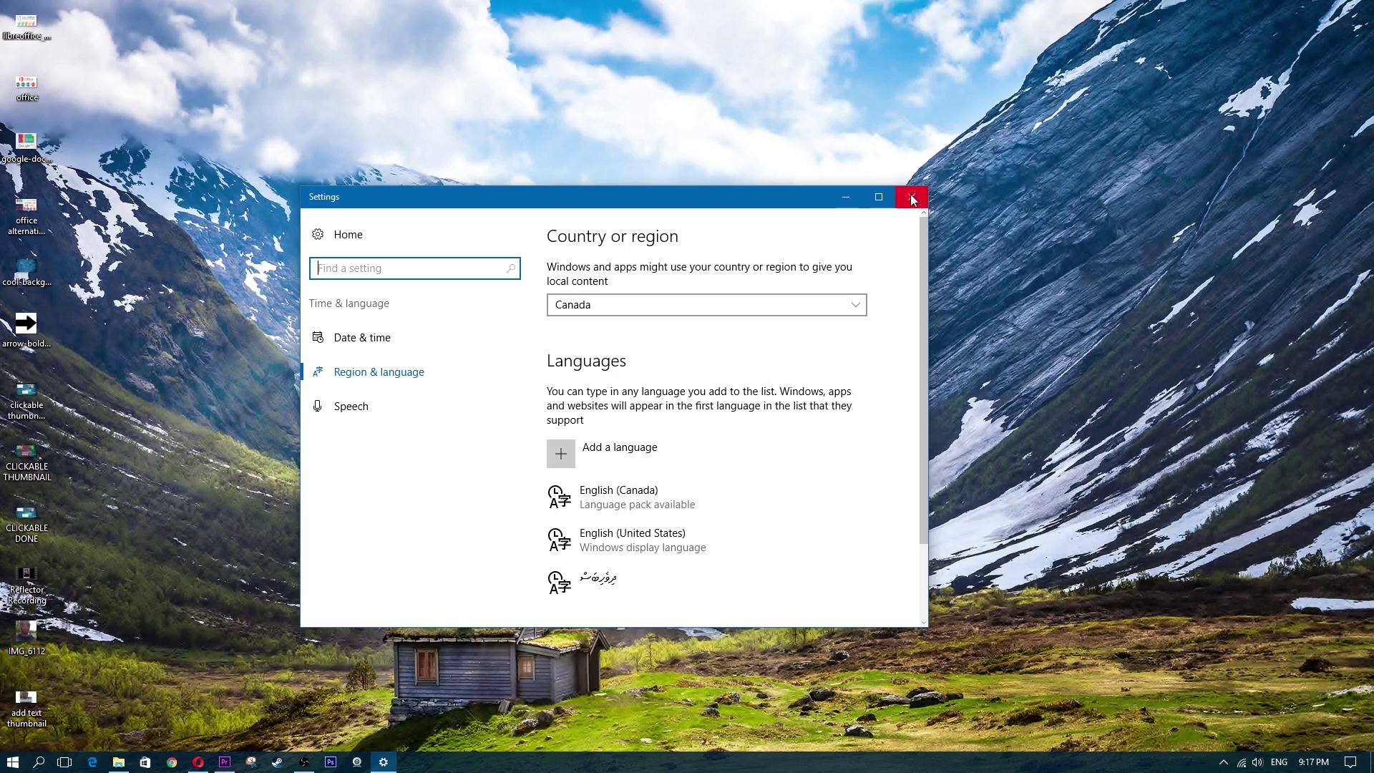
{"action": "scroll", "coordinate": [615, 494], "scroll_direction": "down", "scroll_amount": 2}
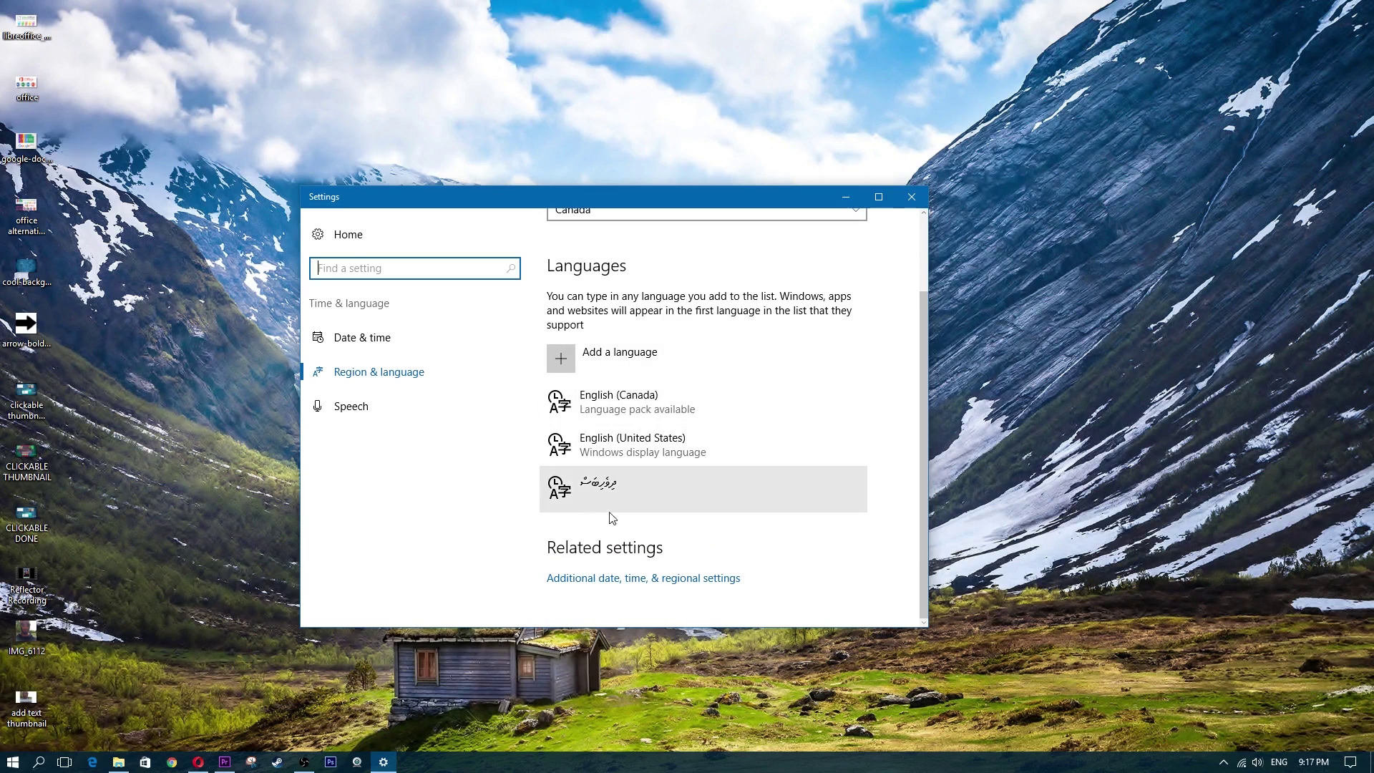
{"action": "left_click", "coordinate": [911, 203]}
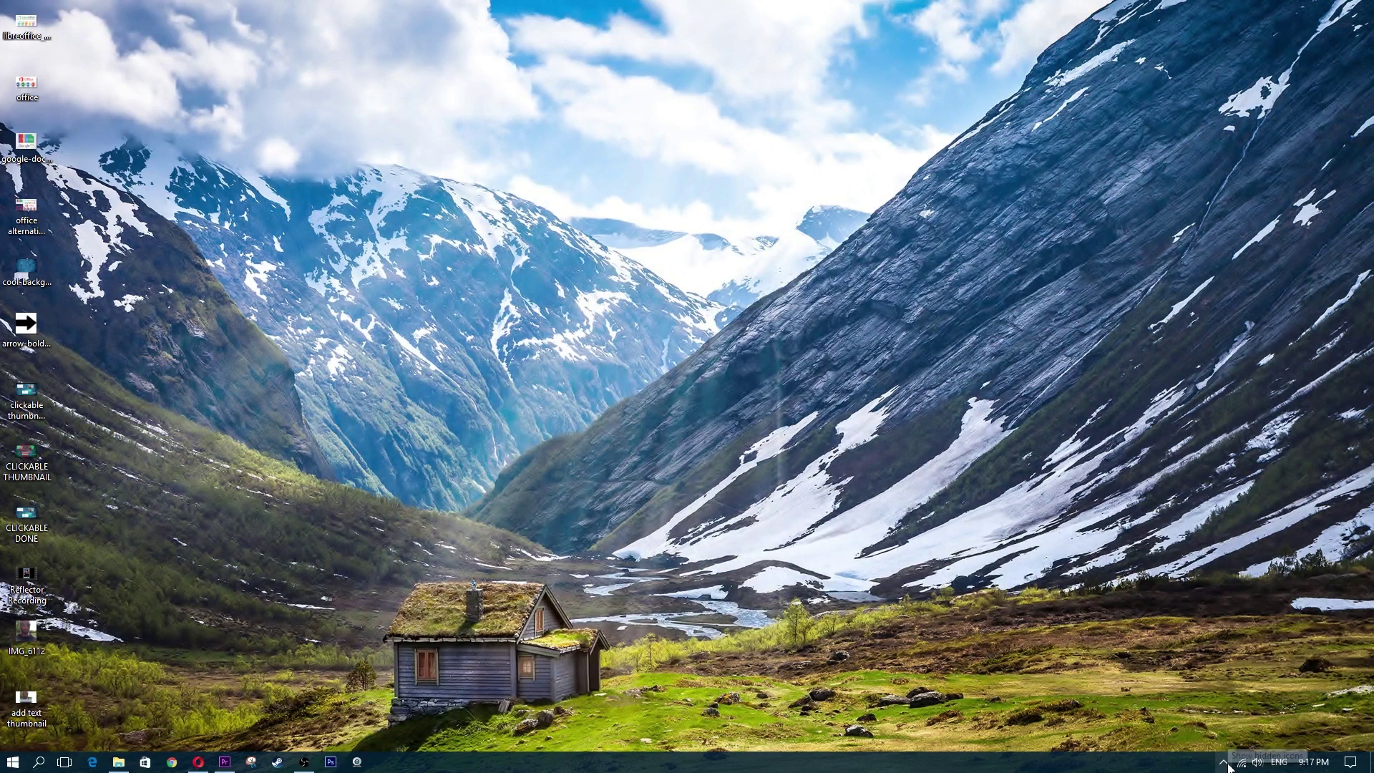
Switch input to Divehi, type 'ސުރުސުރުދިދިދިދިދިދިވެވެވެ' in Opera's address bar, and close Opera.
{"action": "left_click", "coordinate": [1279, 761]}
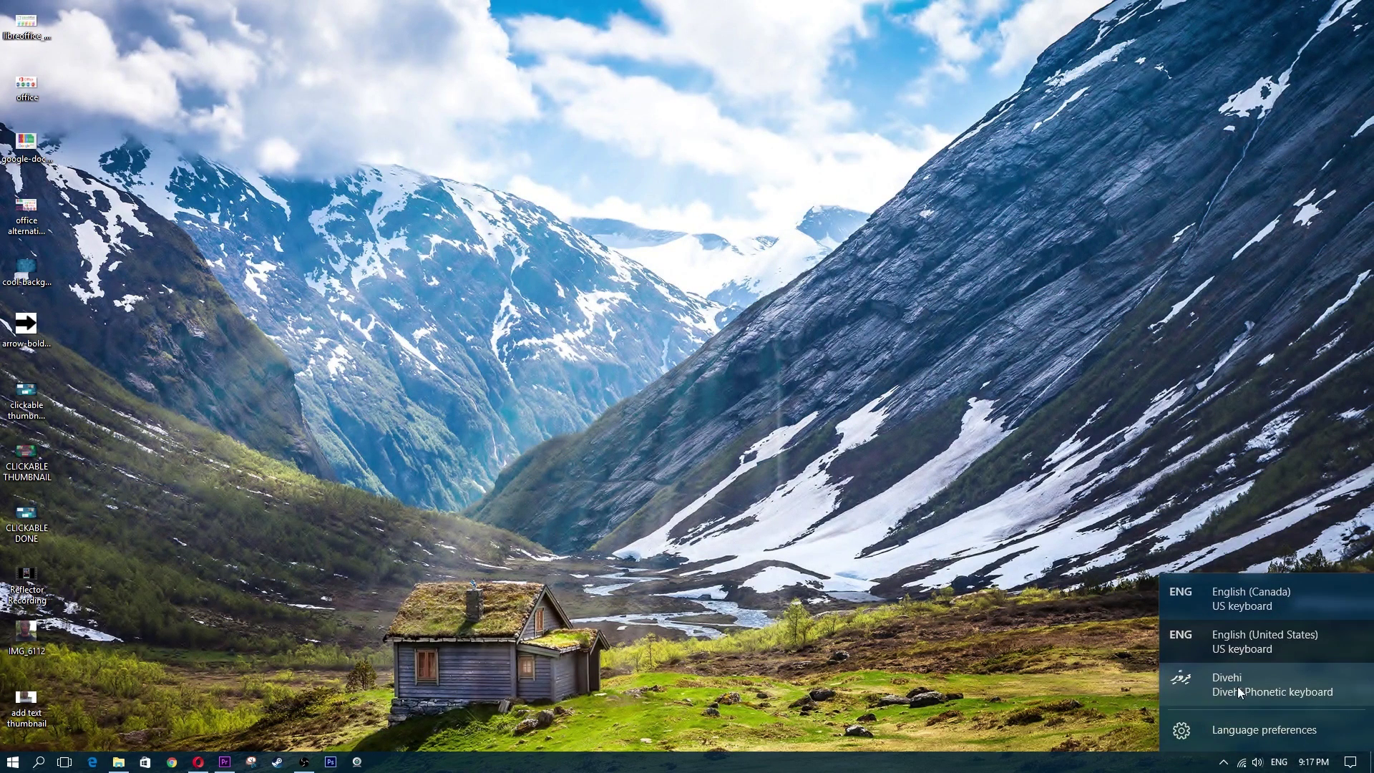
{"action": "left_click", "coordinate": [1233, 683]}
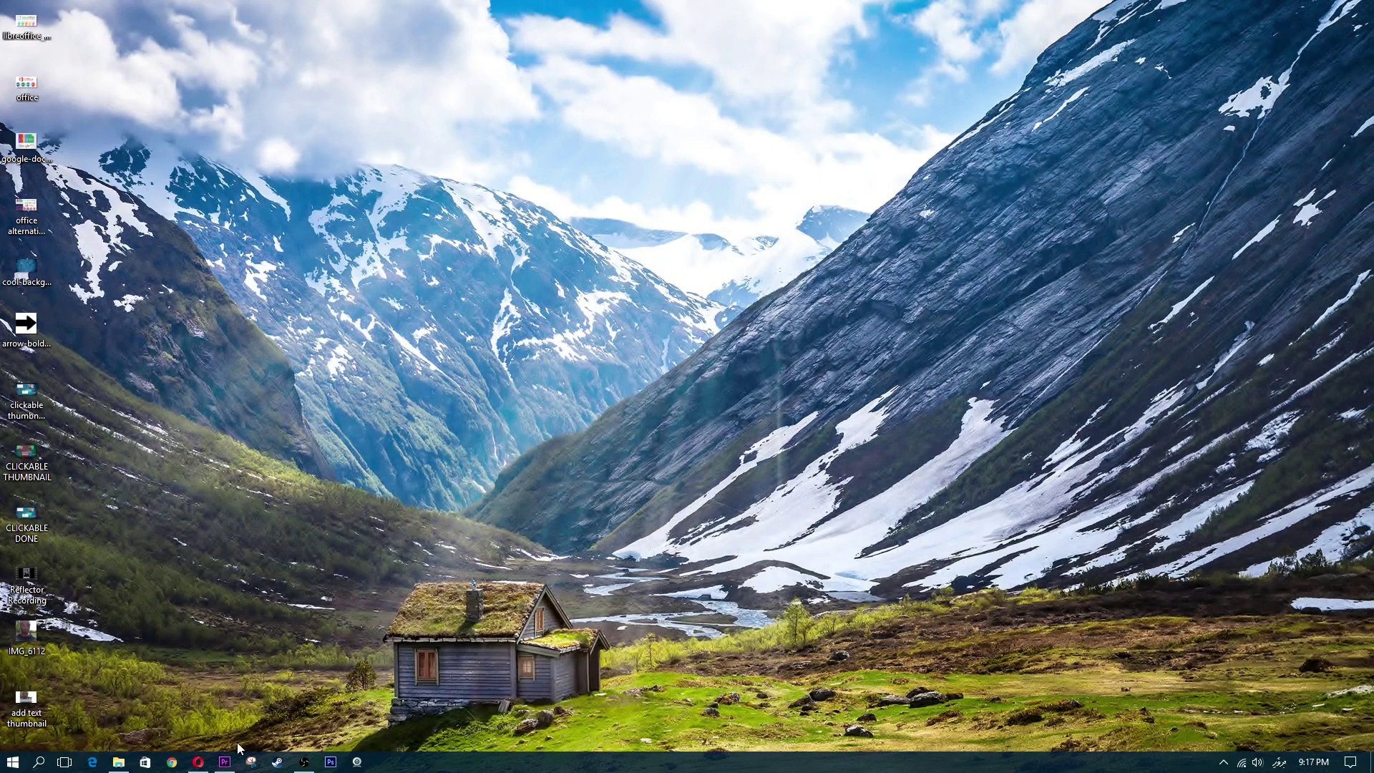
{"action": "left_click", "coordinate": [198, 762]}
{"action": "type", "text": "ސުރުސުރުދިދިދިދިދިދިވެވެވެ"}
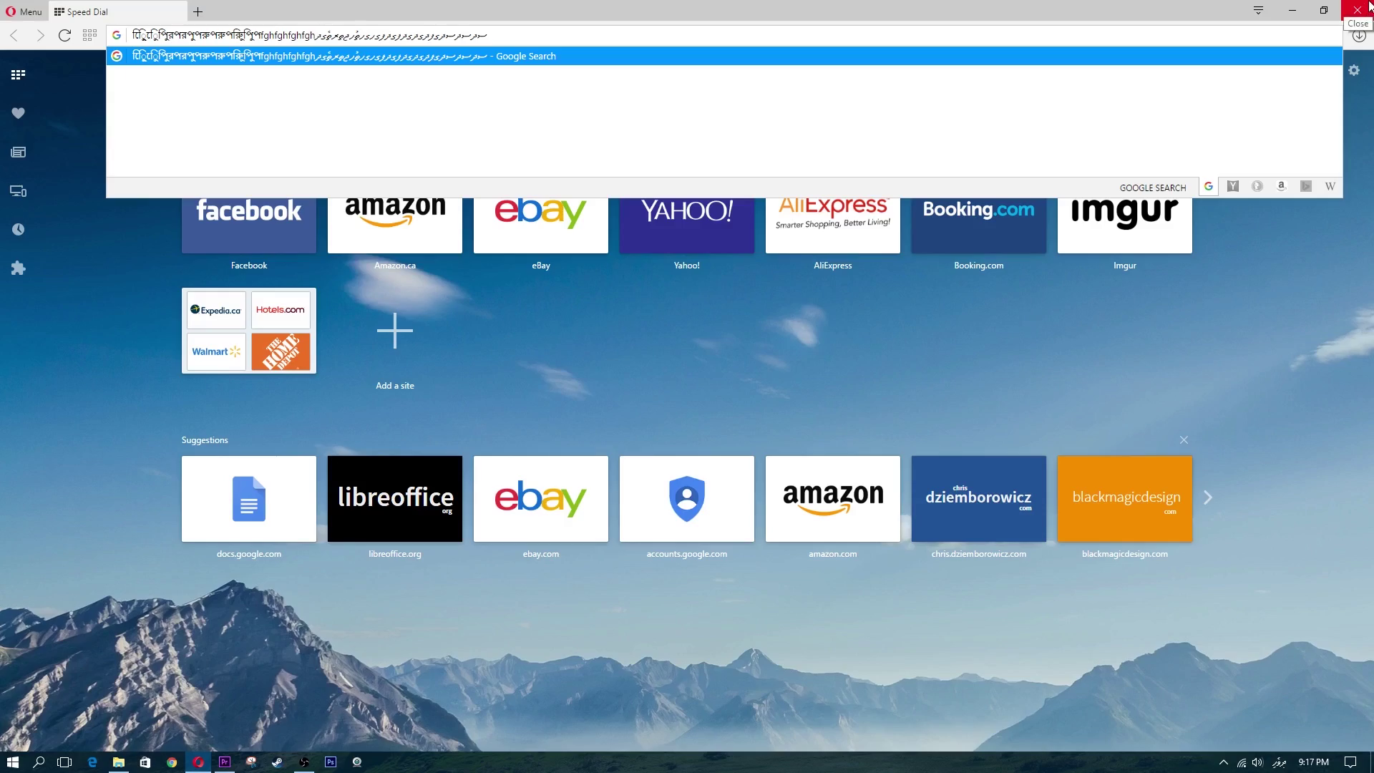
{"action": "left_click", "coordinate": [1365, 9]}
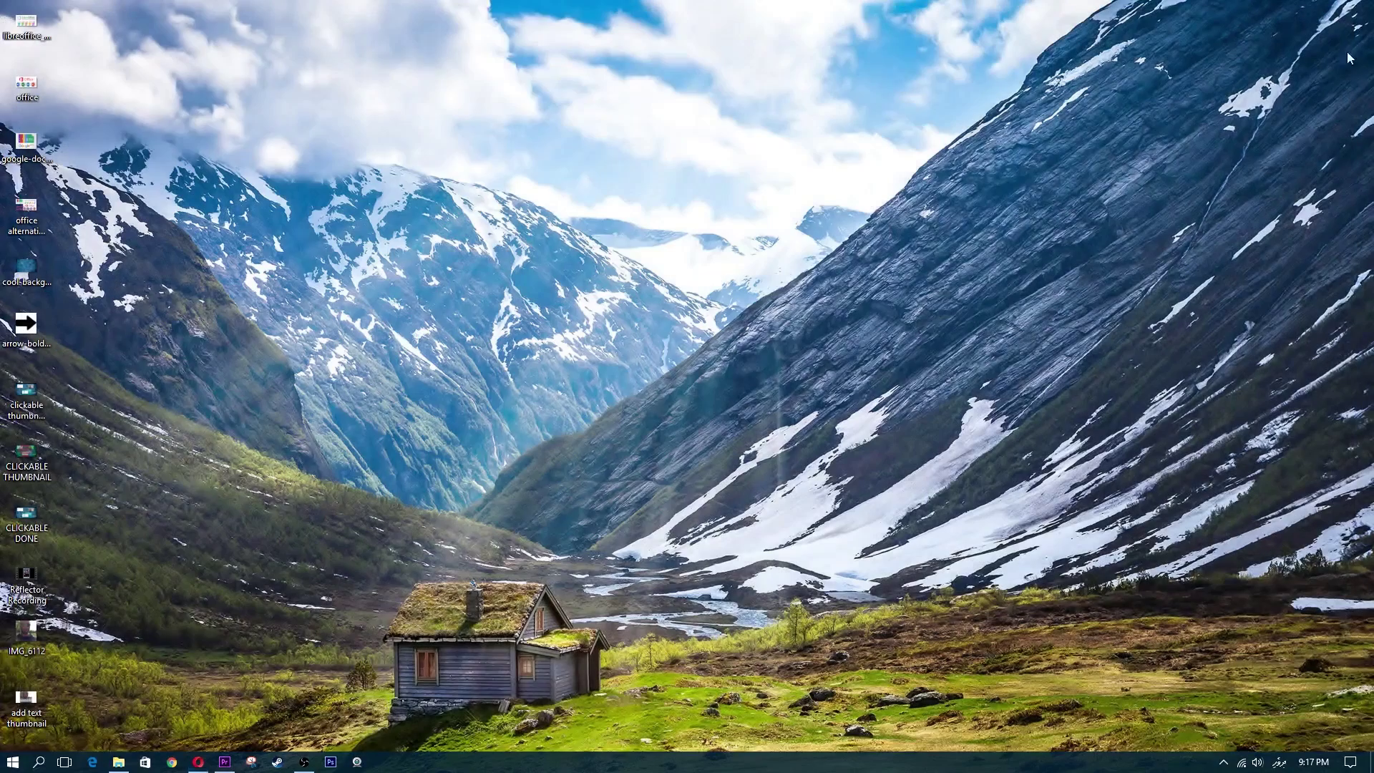
{"action": "left_click", "coordinate": [1280, 762]}
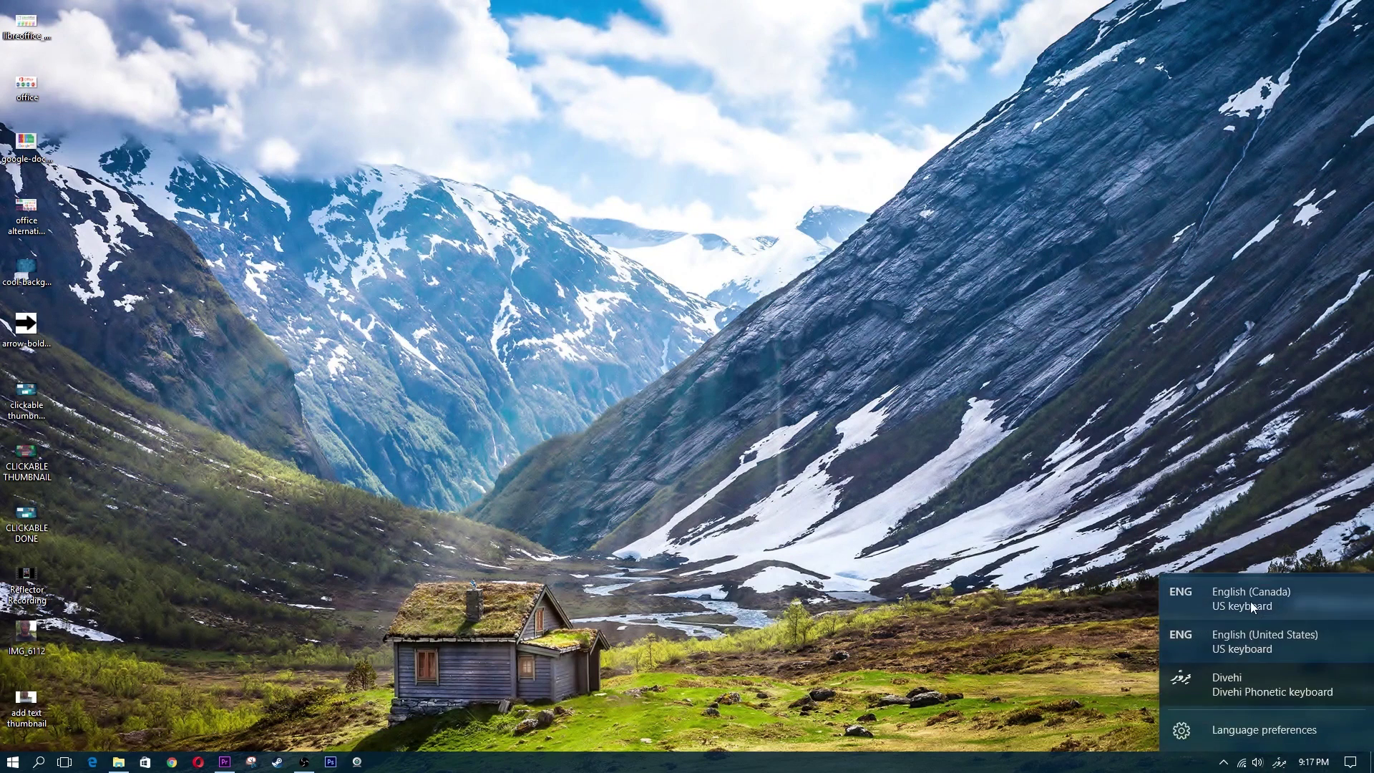
Switch input back to English (United States), then cycle languages with Windows+Space three times.
{"action": "left_click", "coordinate": [1252, 635]}
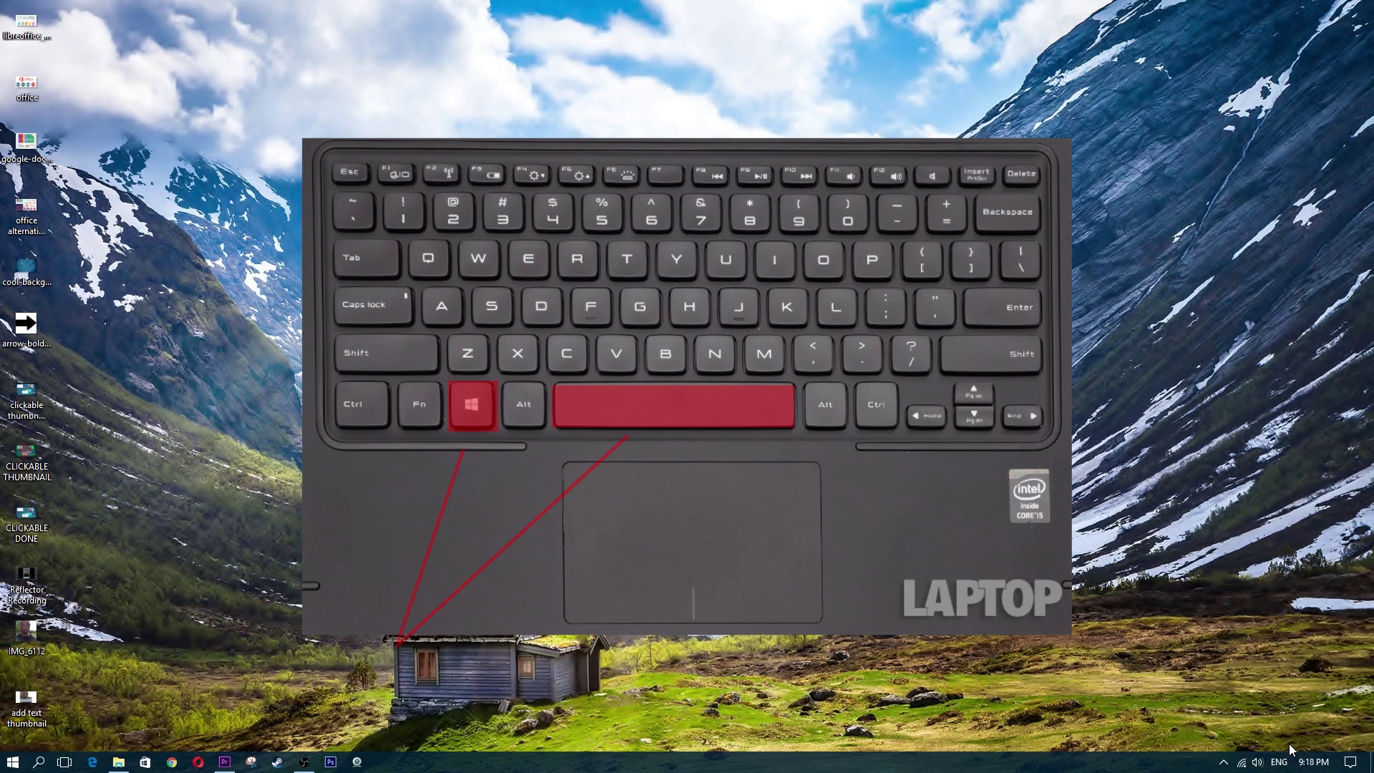
{"action": "key", "text": "super+space"}
{"action": "key", "text": "super+space"}
{"action": "key", "text": "super+space"}
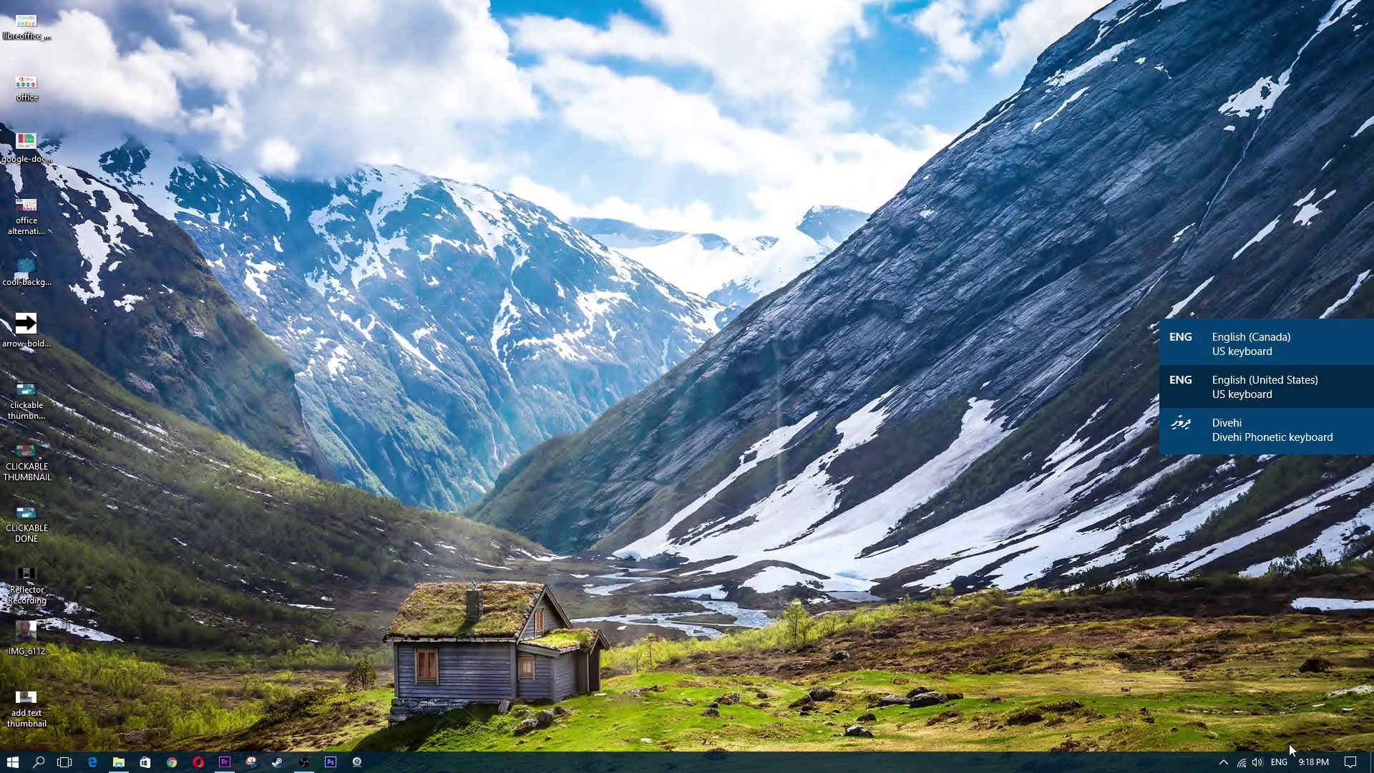
{"action": "key", "text": "super+space"}
{"action": "key", "text": "super+space"}
{"action": "key", "text": "super+space"}
{"action": "key", "text": "super+space"}
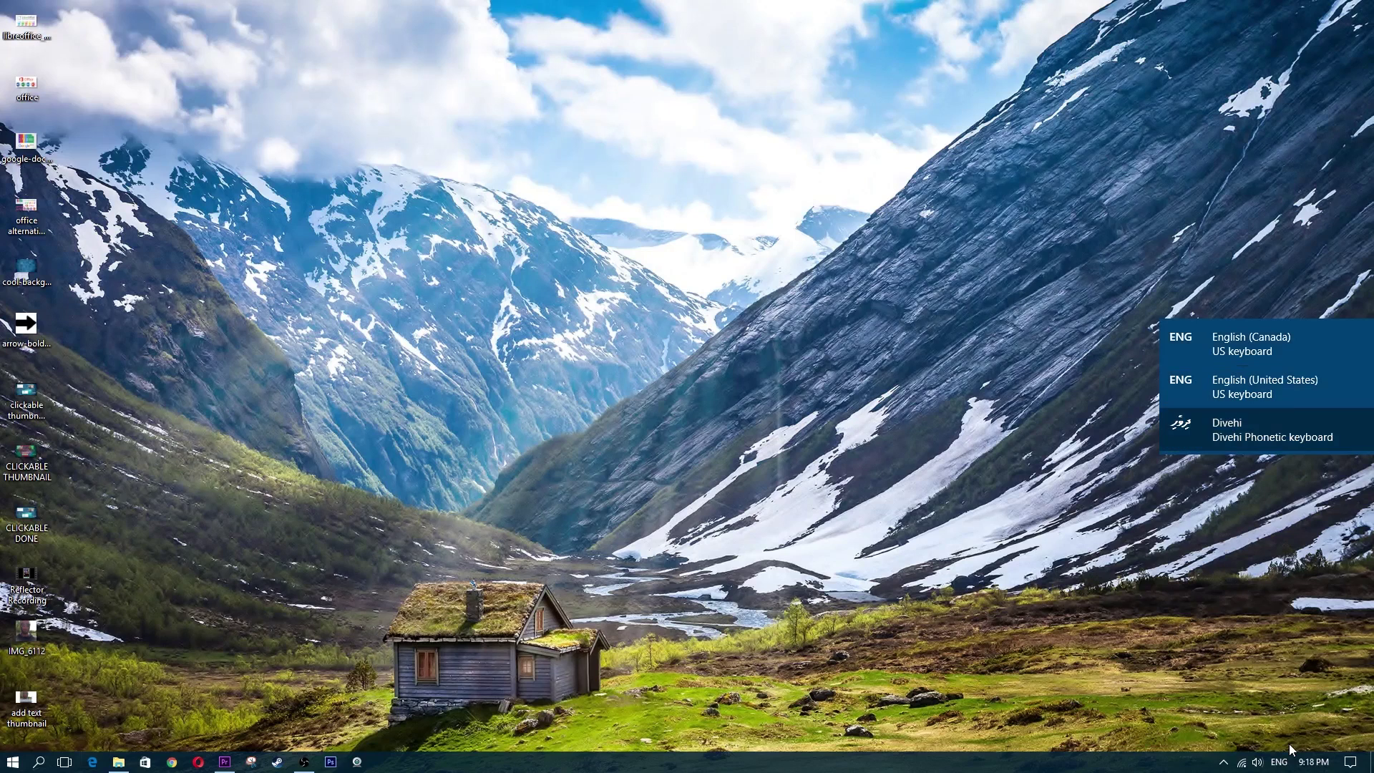
{"action": "key", "text": "super+space"}
{"action": "key", "text": "super+space"}
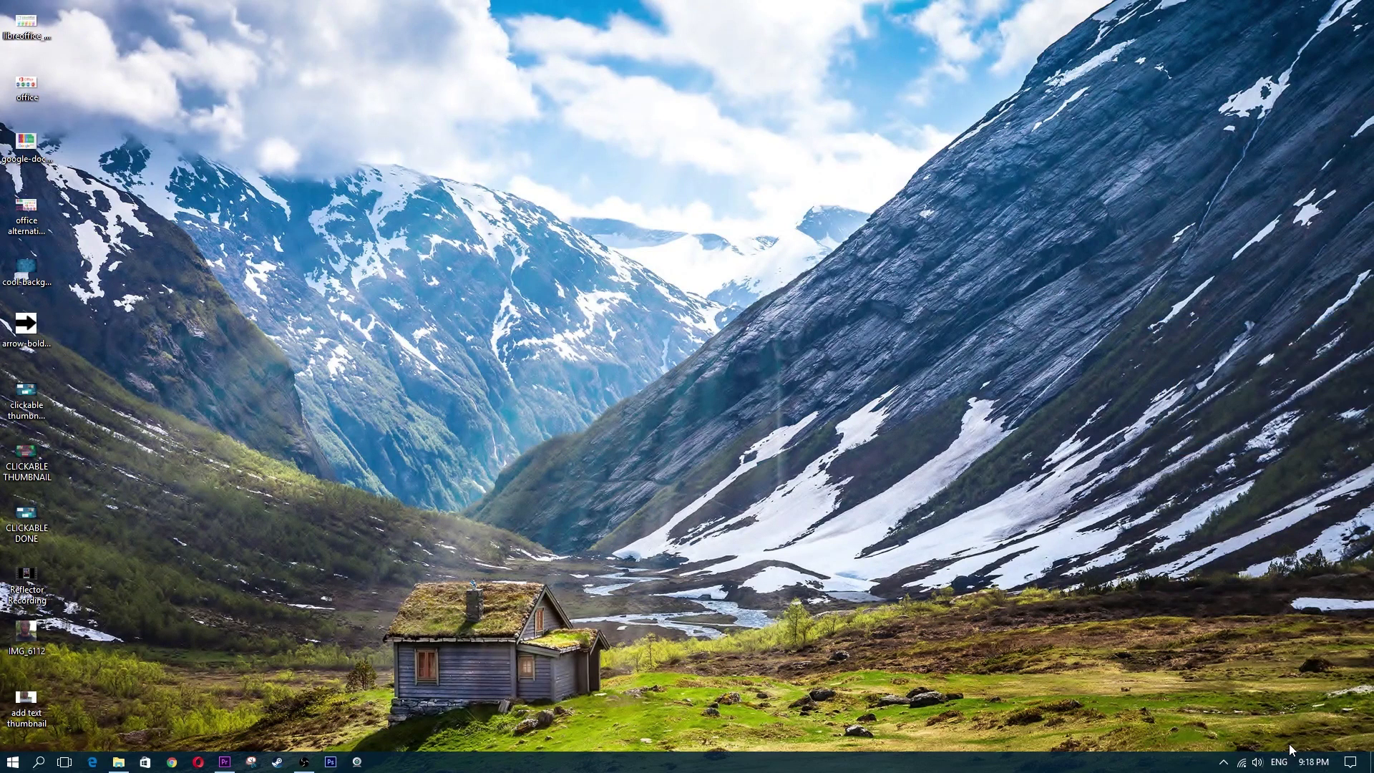